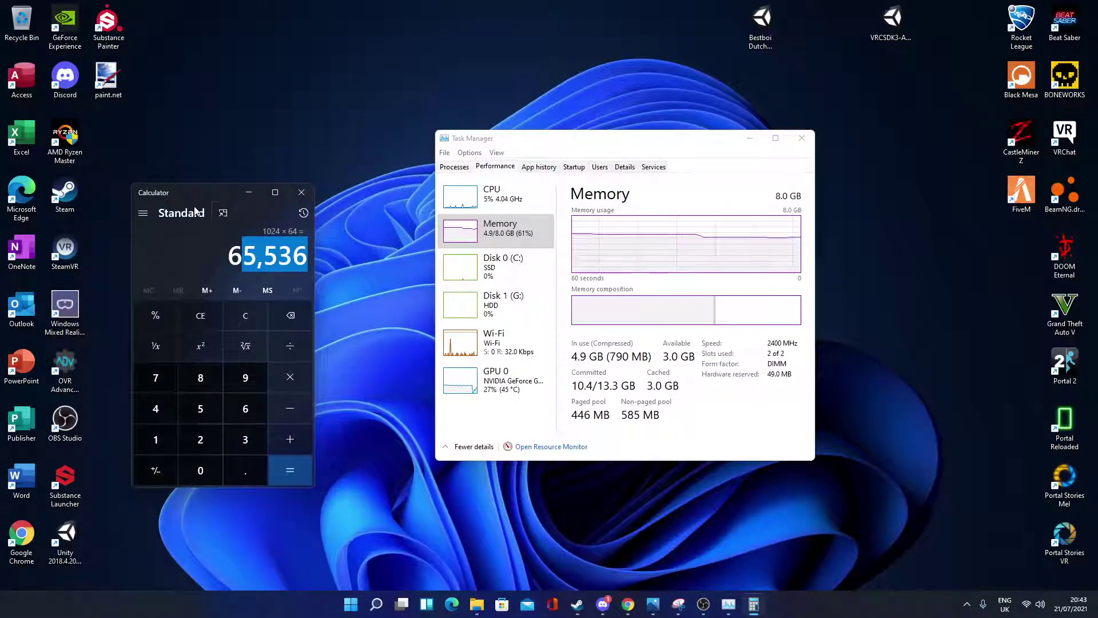
Move the Substance Painter, Unity and SteamVR shortcuts side by side into the desktop's uppermost row, clear of the Task Manager window
left_click_drag(606, 139, 484, 102)
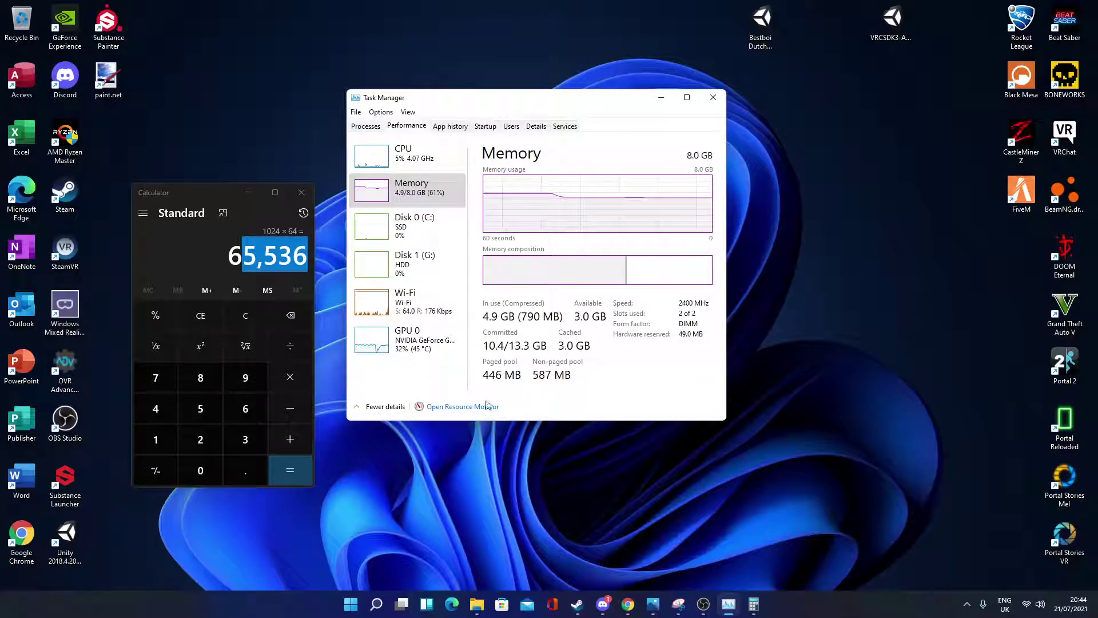
mouse_move(108, 24)
left_mouse_down()
mouse_move(366, 52)
mouse_move(412, 27)
left_mouse_up()
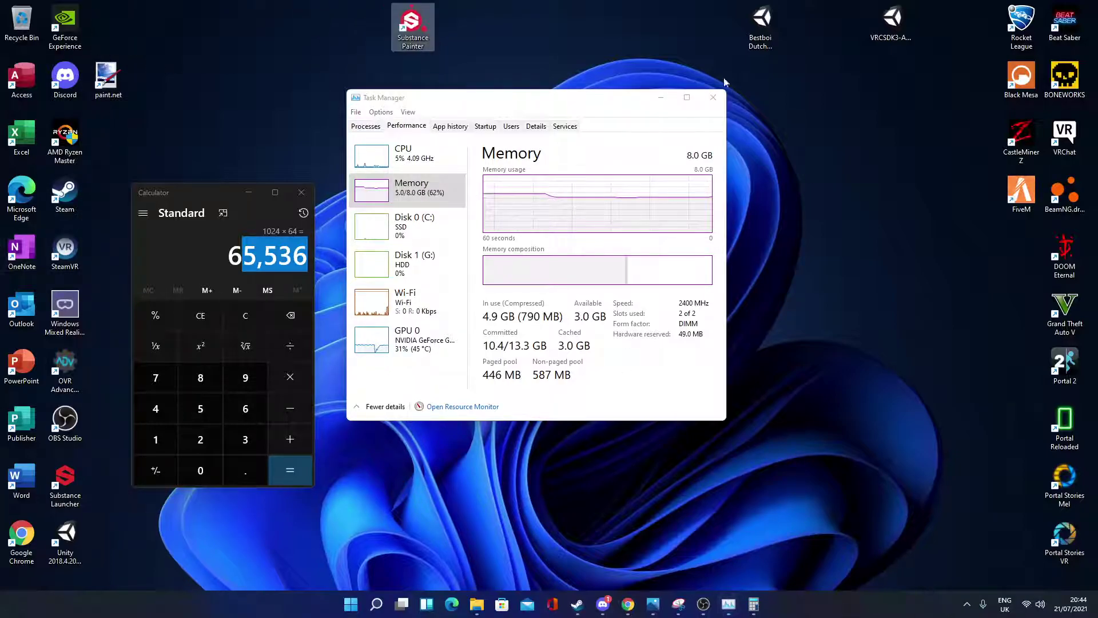
mouse_move(65, 537)
left_mouse_down()
mouse_move(401, 23)
mouse_move(369, 29)
left_mouse_up()
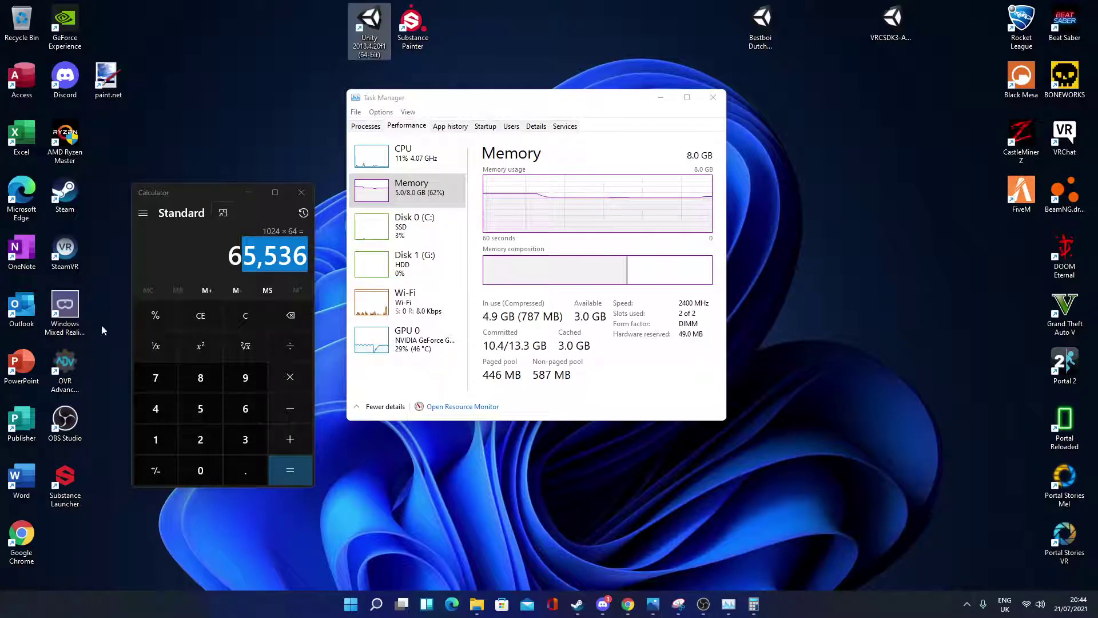
left_click(106, 426)
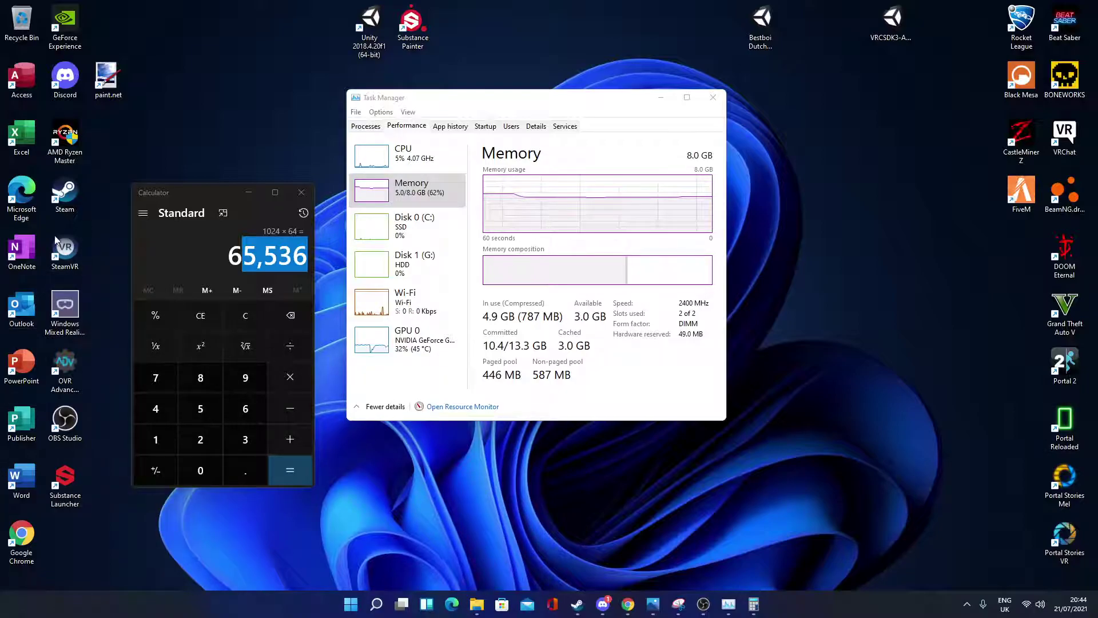
left_click_drag(56, 239, 316, 15)
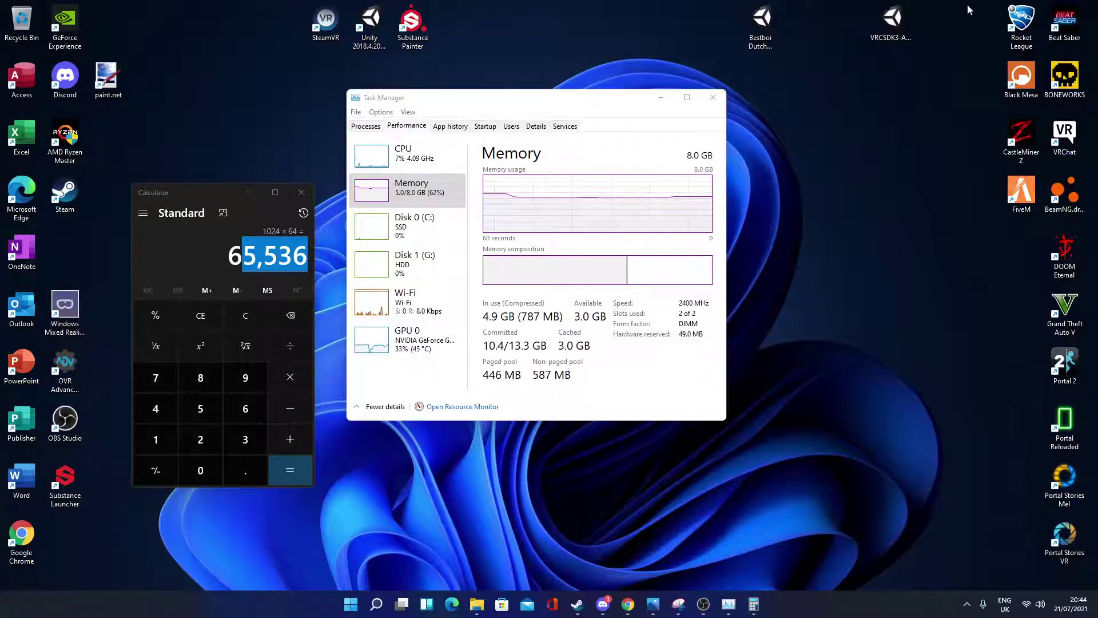
Line up the game shortcuts and the Bestboi and VRCSDK3 files in the desktop's uppermost row, and place paint.net below Steam
left_click_drag(965, 3, 478, 56)
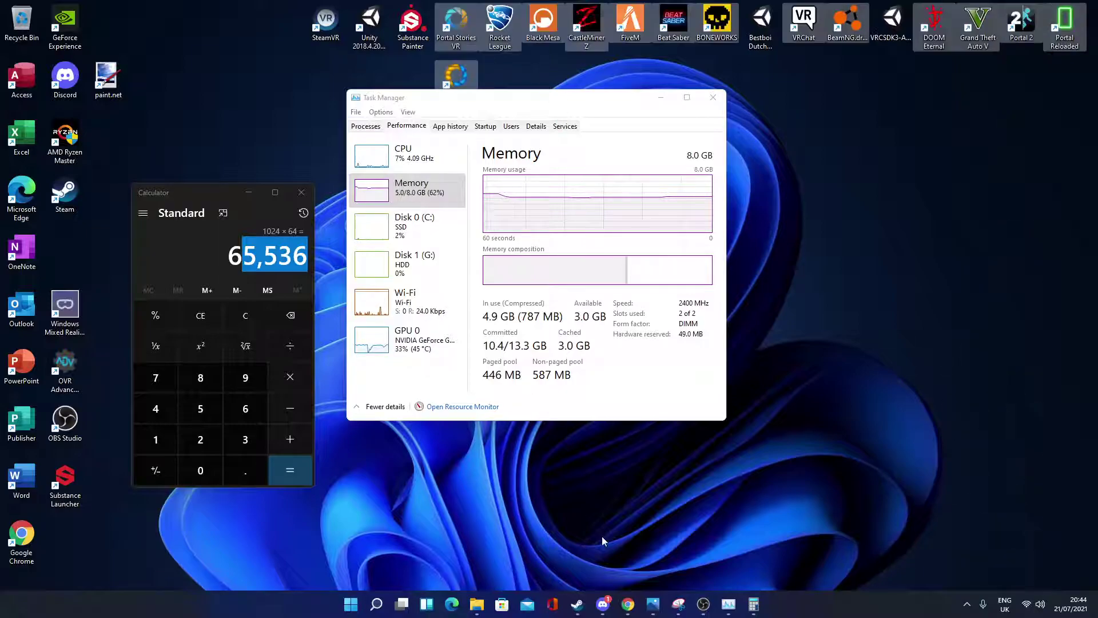
left_click(860, 154)
left_click_drag(777, 55, 286, 25)
left_click_drag(872, 20, 232, 14)
left_click_drag(529, 102, 581, 198)
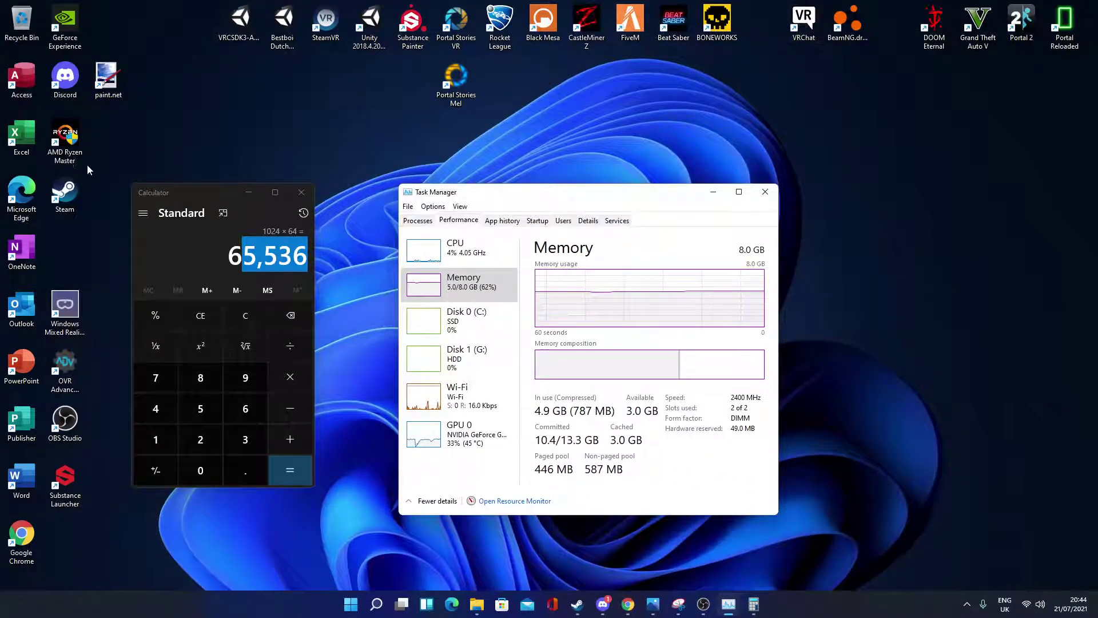
left_click_drag(118, 77, 79, 246)
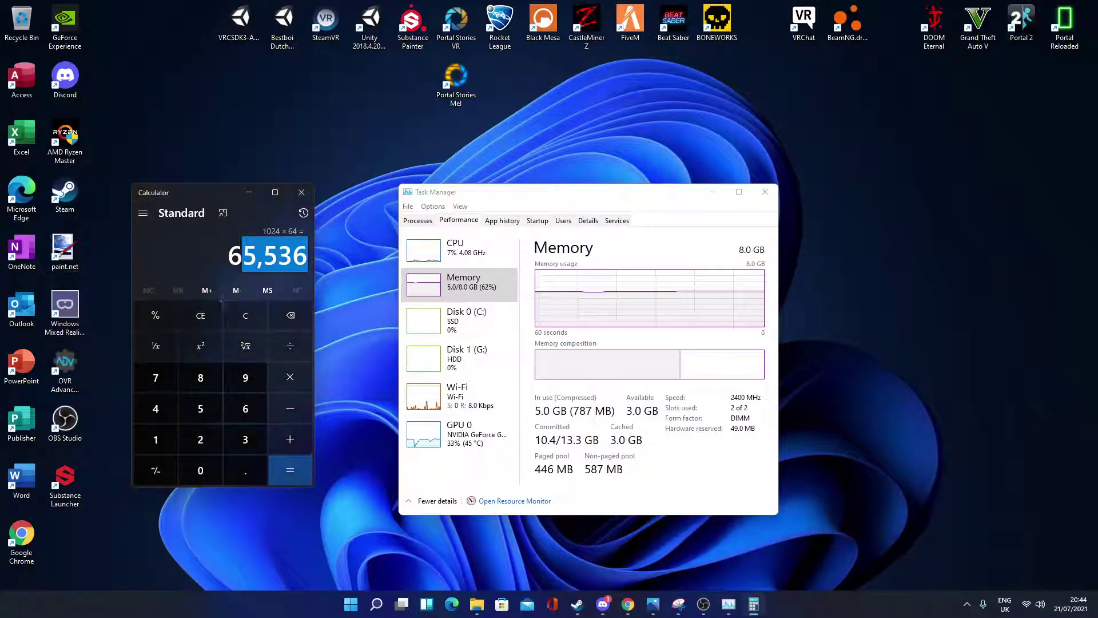
Minimize the Calculator and reposition the Task Manager window near the middle of the desktop
mouse_move(229, 192)
left_mouse_down()
mouse_move(305, 183)
mouse_move(434, 144)
left_mouse_up()
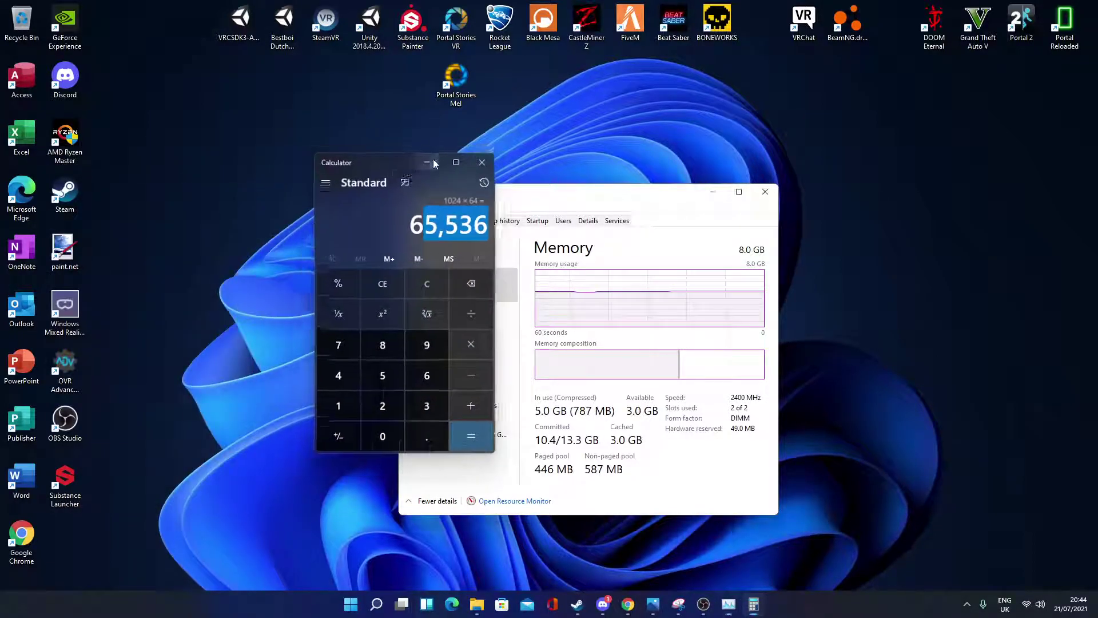
left_click(434, 158)
left_click_drag(569, 200, 352, 197)
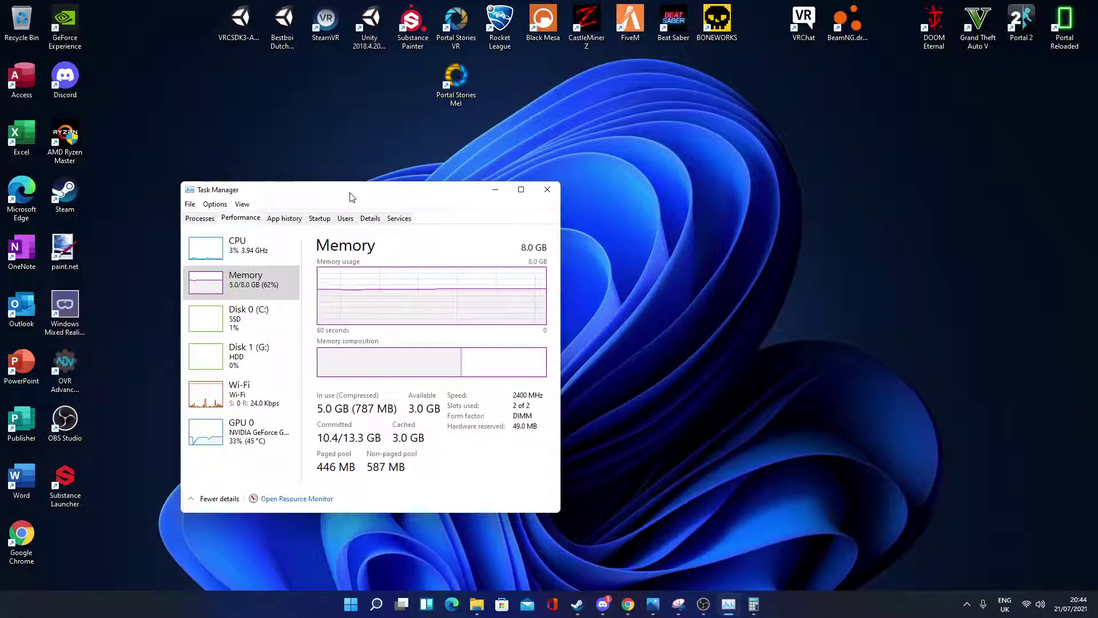
left_click_drag(351, 197, 597, 163)
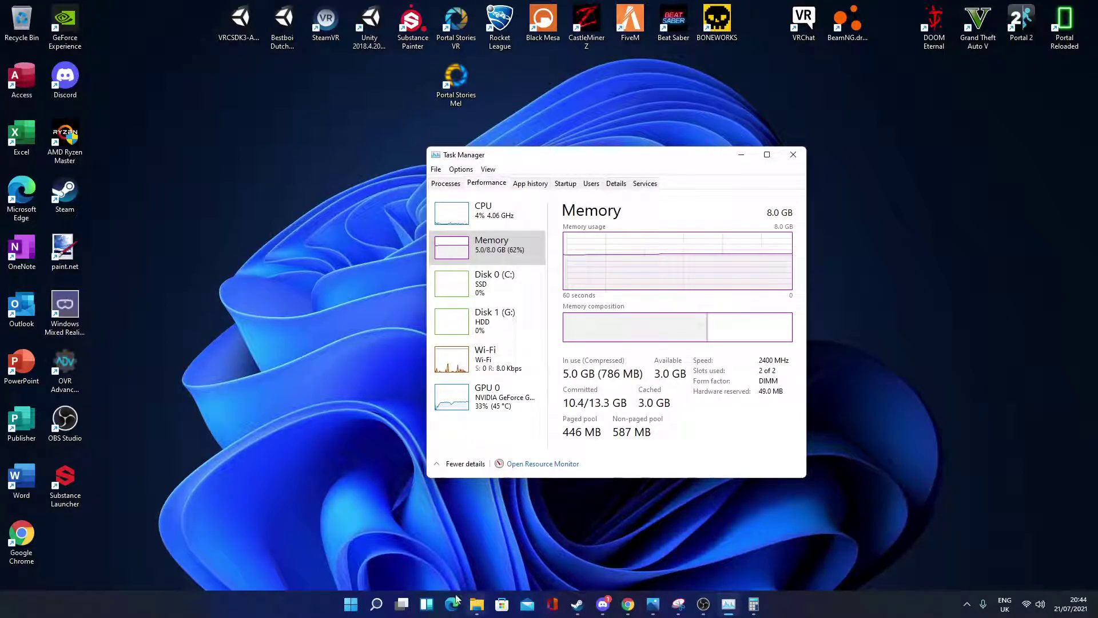
Search Windows for "pre" and open "Adjust the appearance and performance of Windows"
left_click(376, 603)
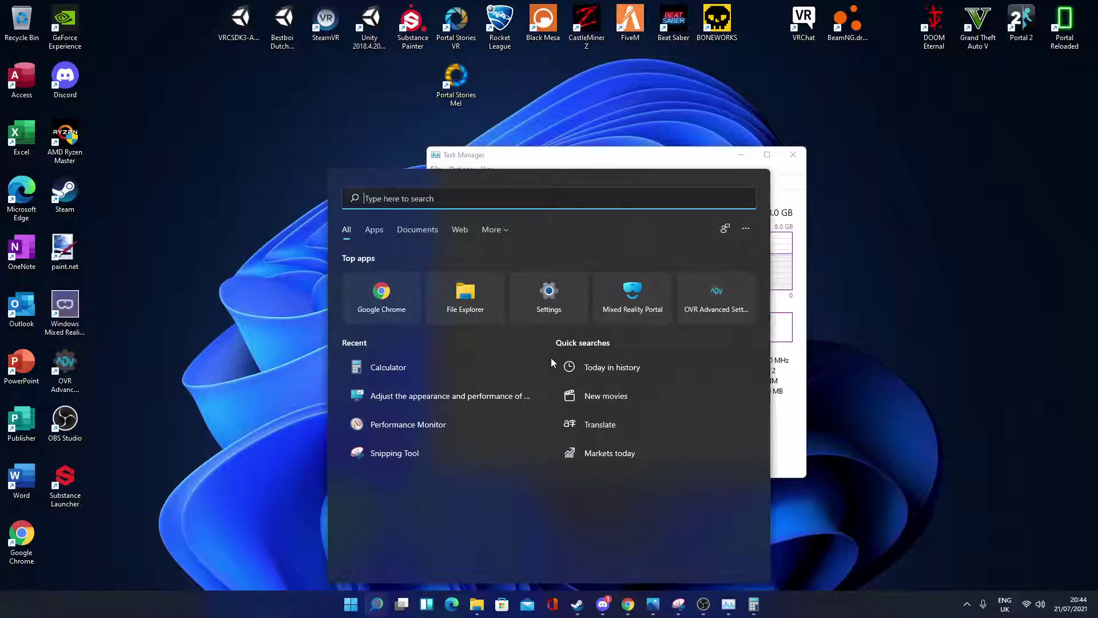
type("prefrom")
key("BackSpace")
key("BackSpace")
key("BackSpace")
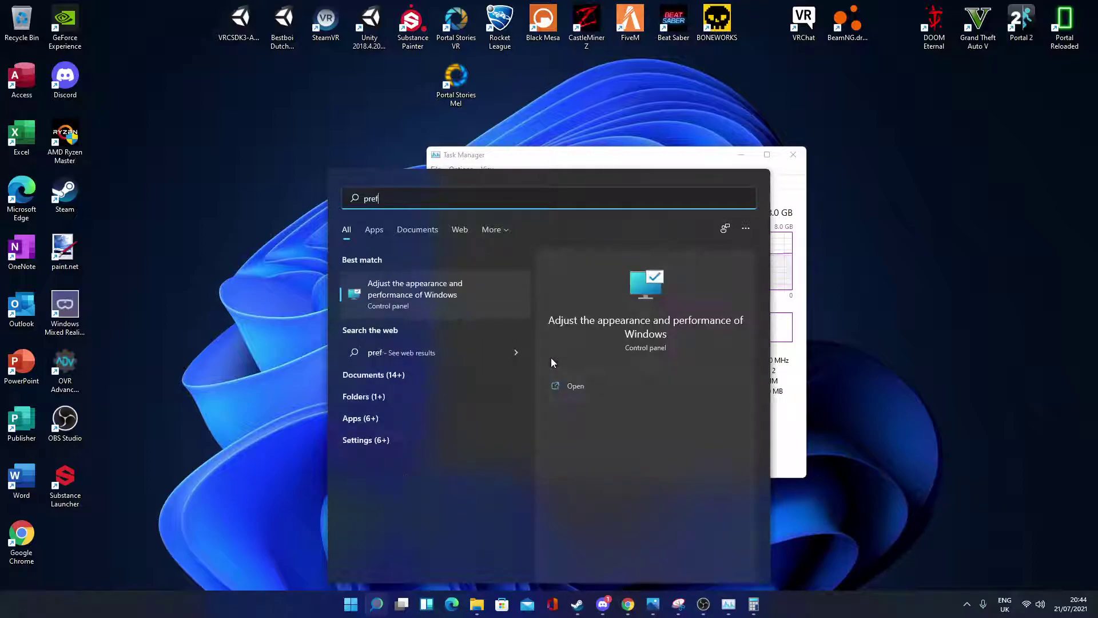
key("BackSpace")
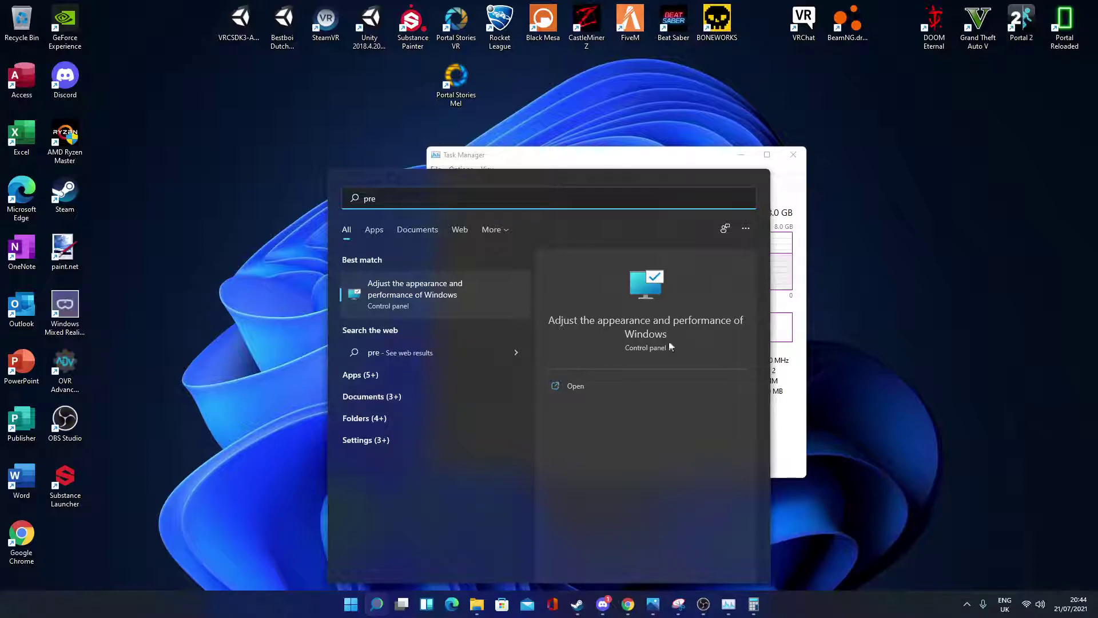
left_click(426, 295)
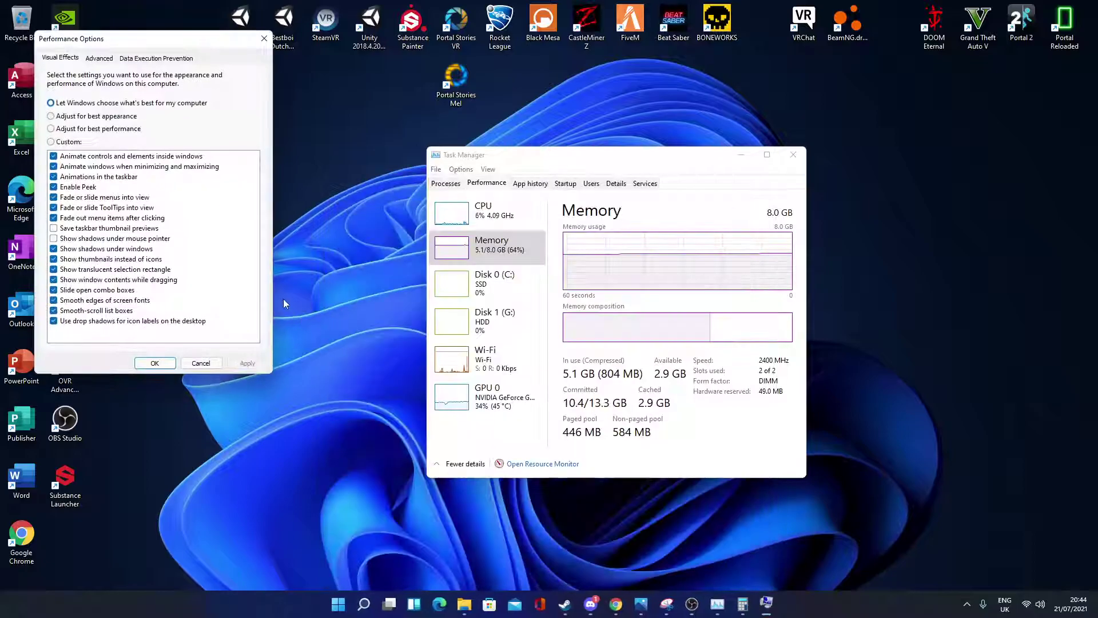
Place Performance Options over Task Manager and open the Virtual Memory settings from its advanced options
left_click_drag(88, 30, 499, 26)
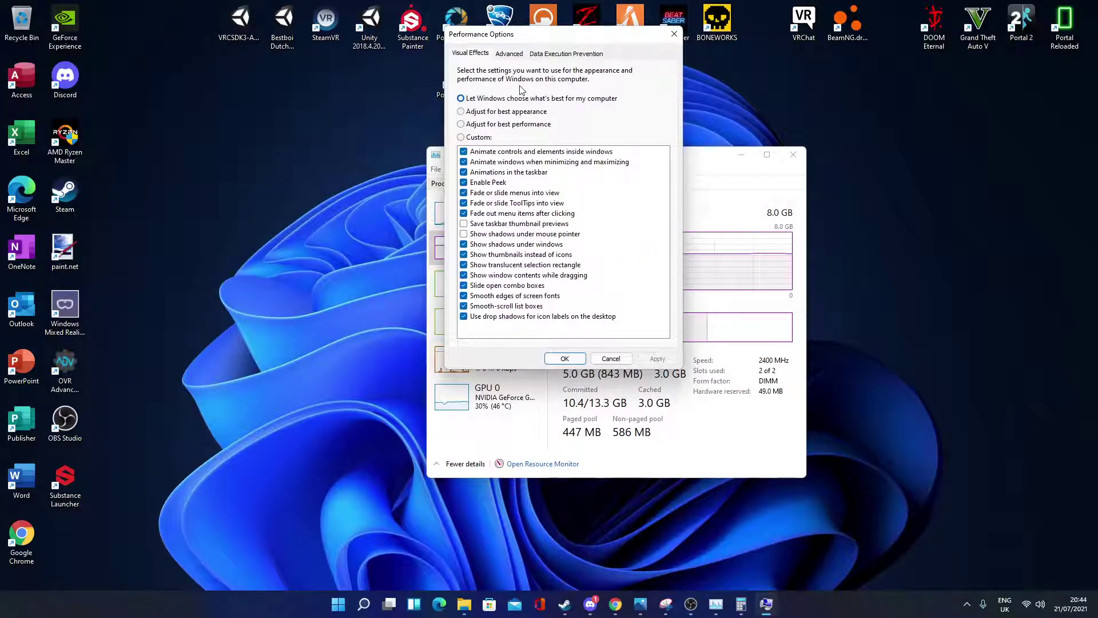
left_click(509, 53)
left_click(642, 206)
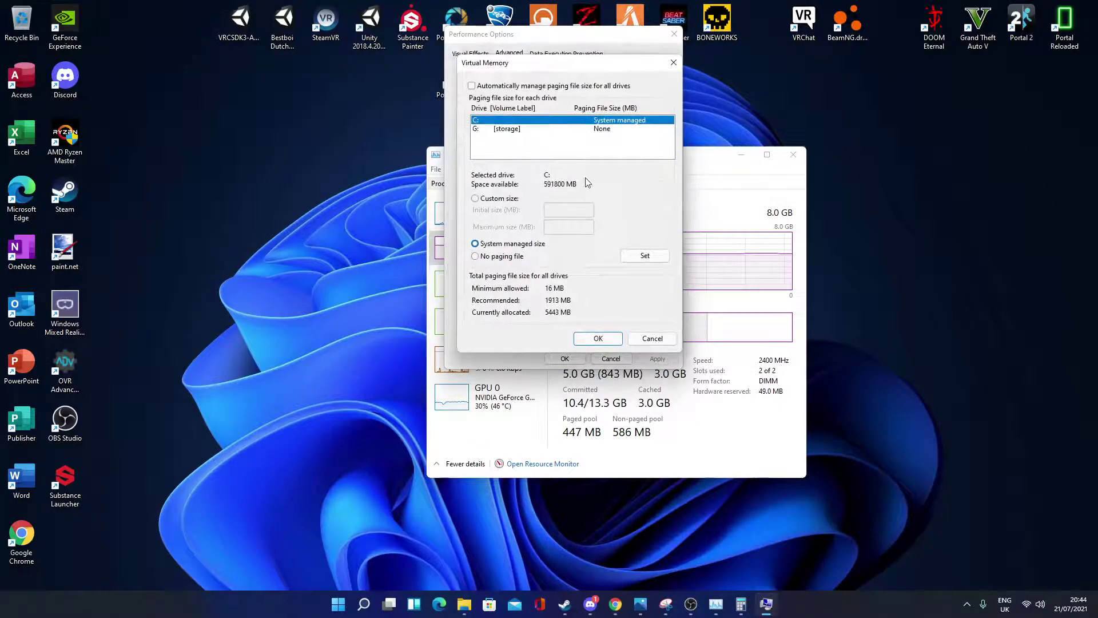
Give drive C: a custom paging file size with an initial size of 4096 MB, and restore the Calculator beside the dialog
left_click(486, 201)
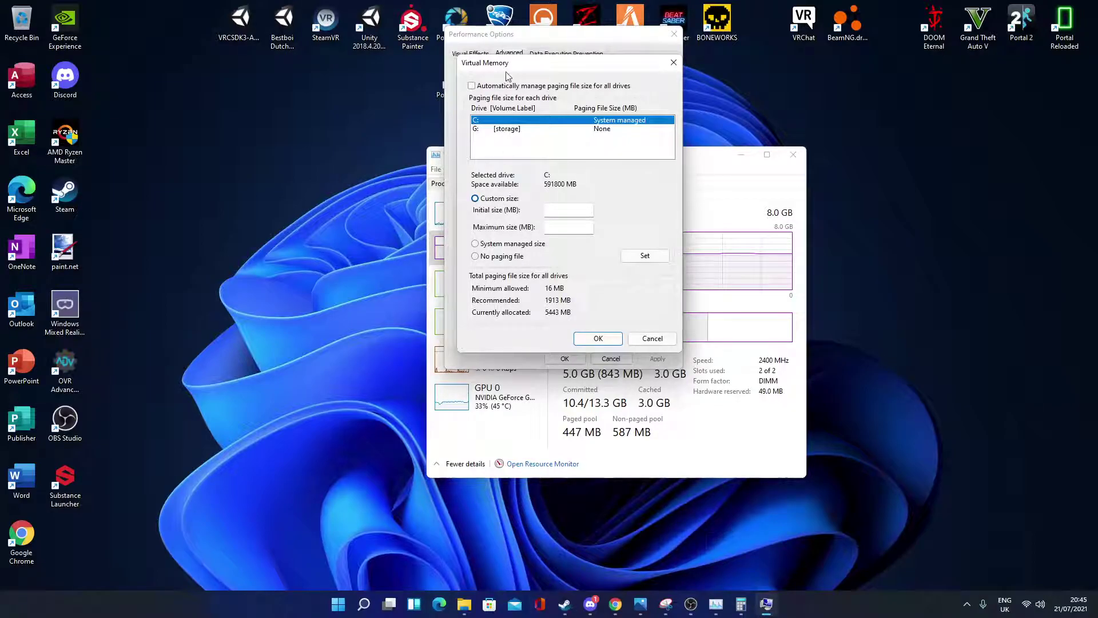
left_click(495, 86)
left_click(486, 85)
left_click(741, 604)
left_click_drag(404, 187, 181, 190)
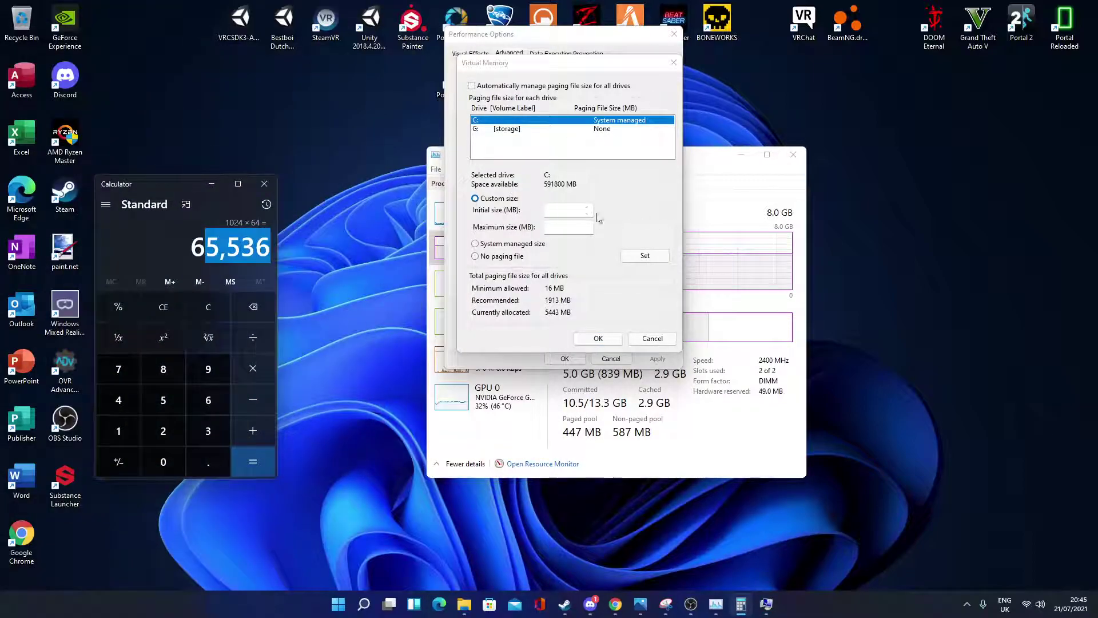
left_click(585, 212)
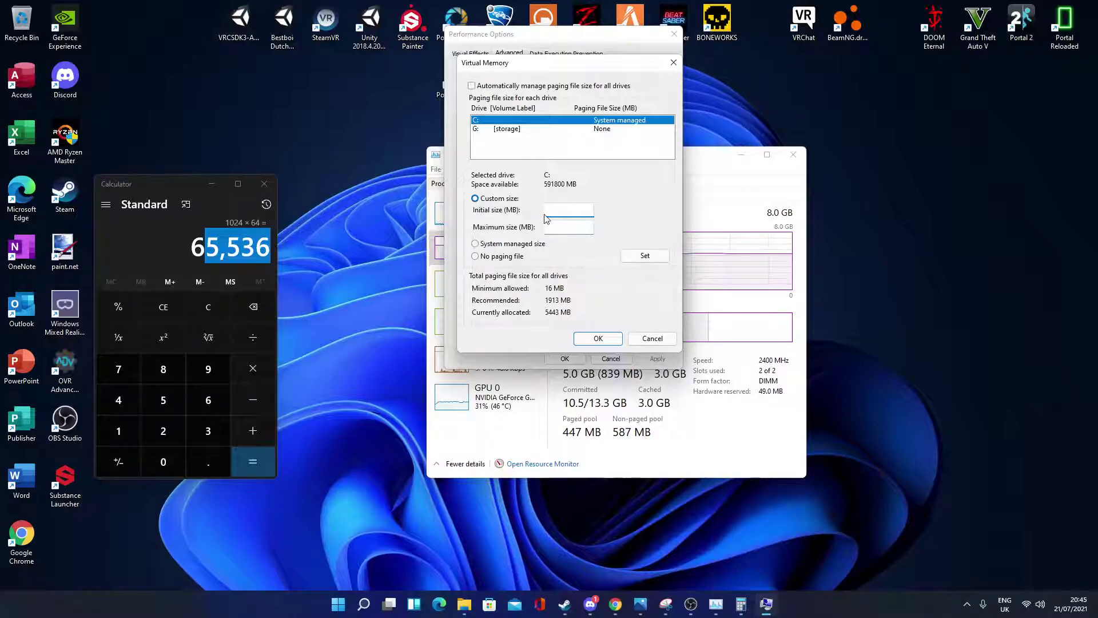
type("4096")
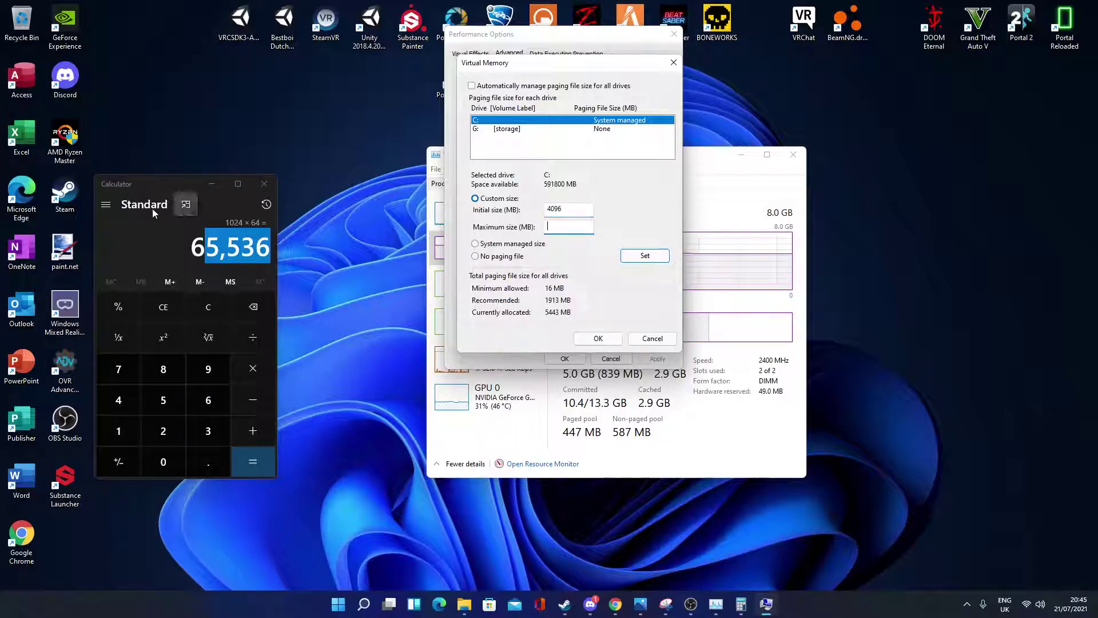
Clear the Calculator and multiply 1024 by 64 to work out the maximum paging file size
left_click_drag(161, 190, 238, 106)
left_click(246, 221)
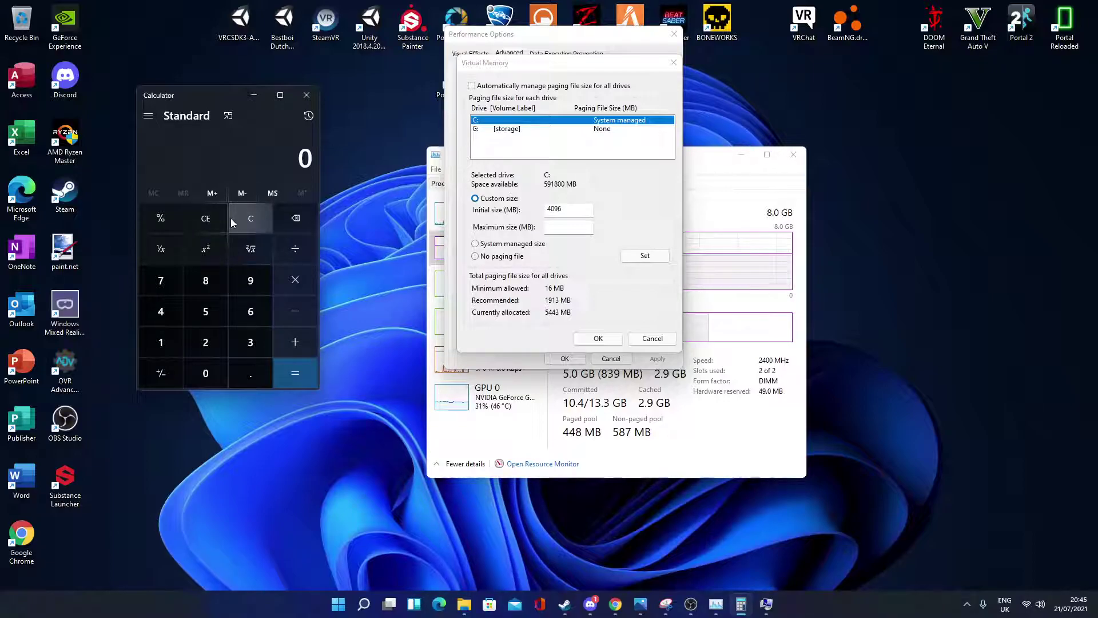
left_click(171, 335)
left_click(205, 370)
left_click(205, 342)
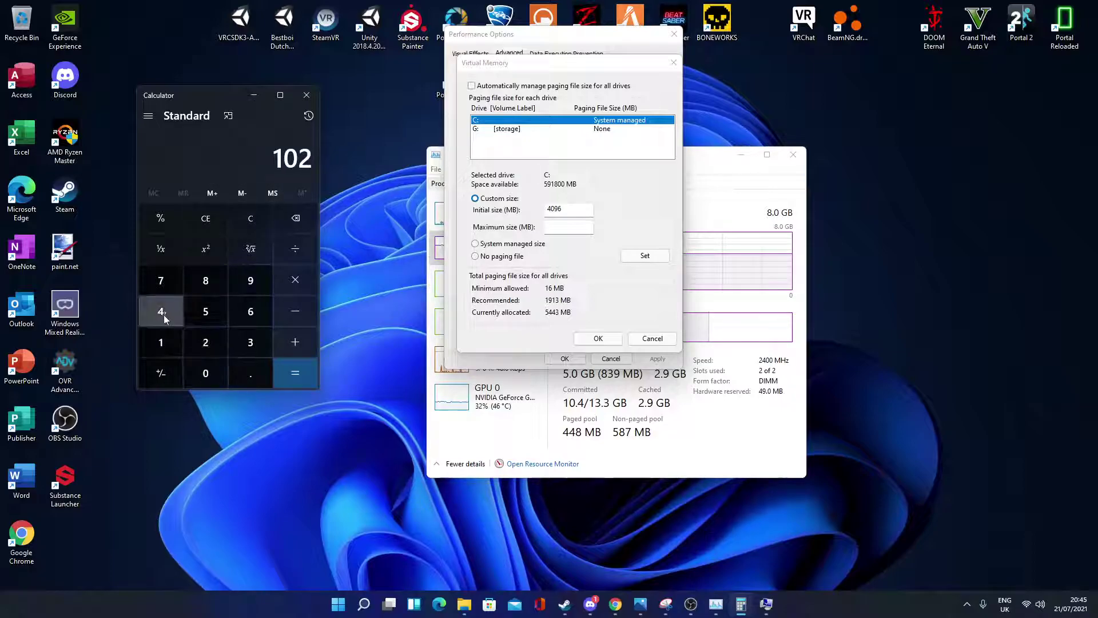
left_click(161, 311)
left_click(296, 277)
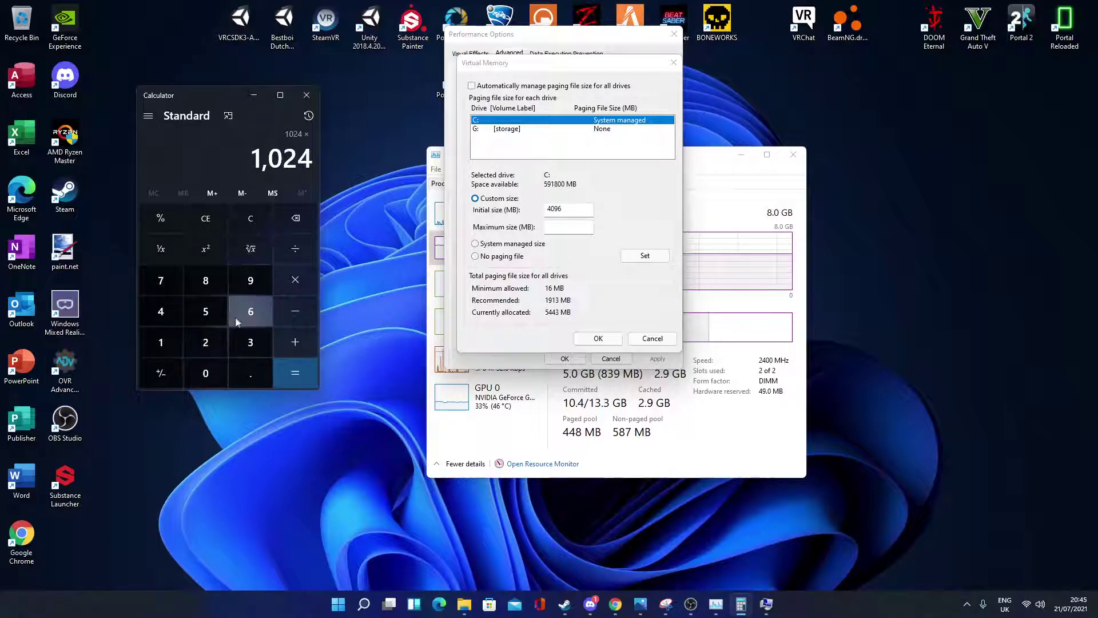
left_click(251, 312)
left_click(171, 312)
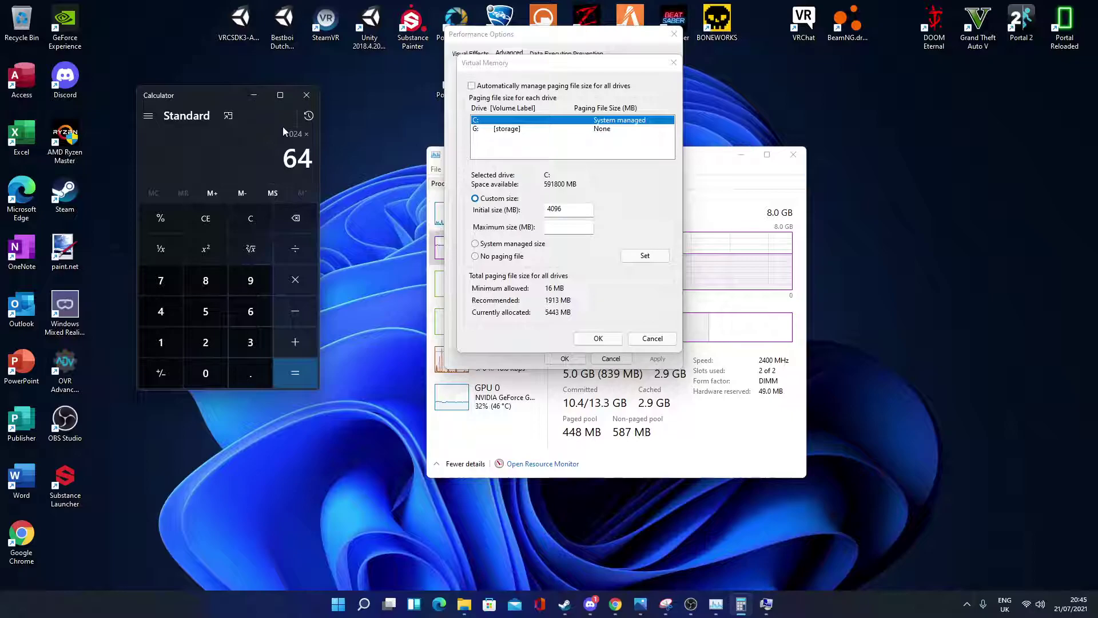
key("Return")
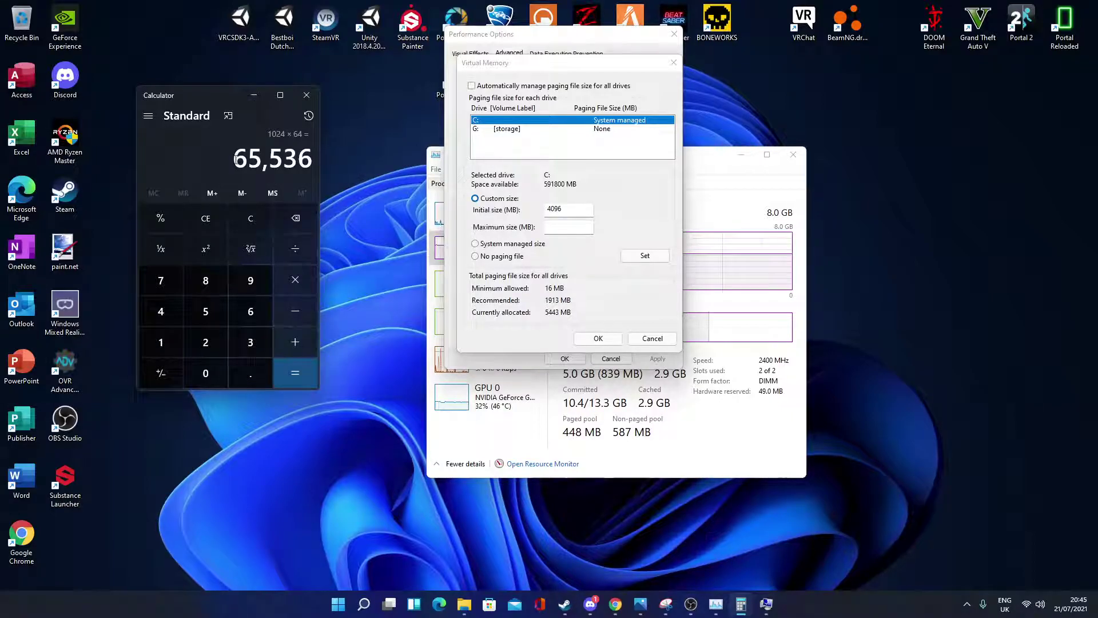
Copy the Calculator result into drive C:'s maximum size as 65536 MB and apply the custom size
double_click(236, 159)
key("ctrl+c")
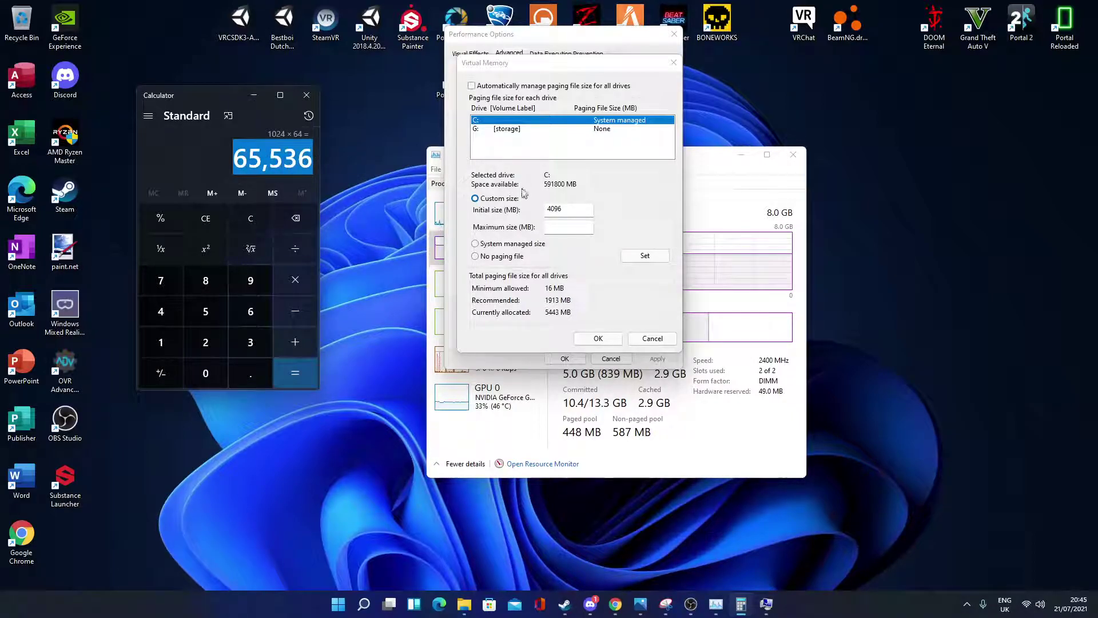
left_click(546, 227)
key("ctrl+v")
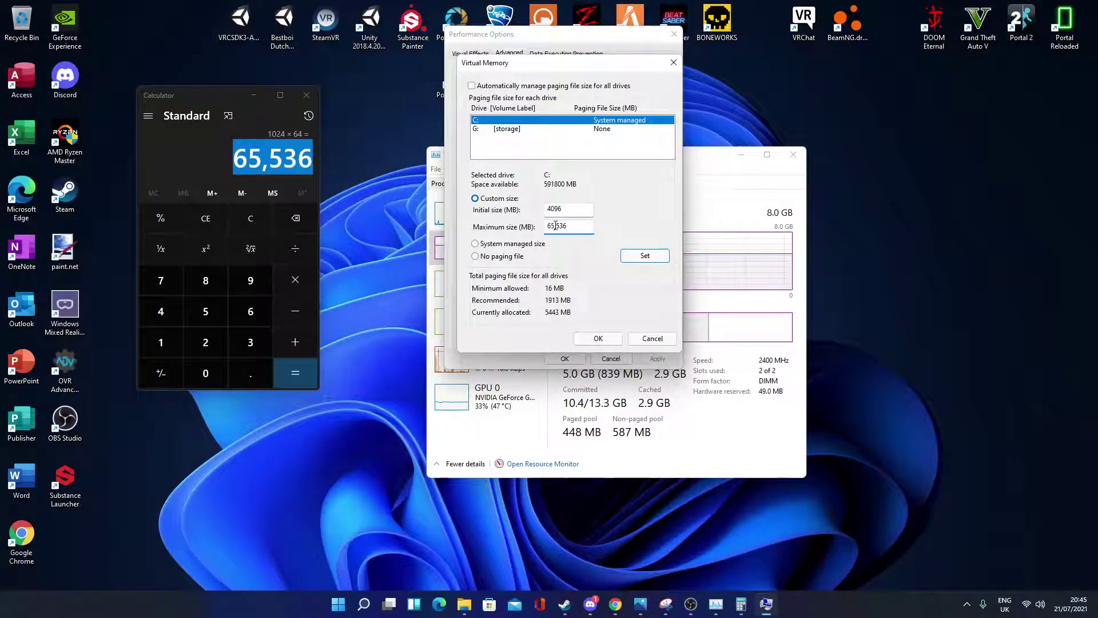
left_click(645, 255)
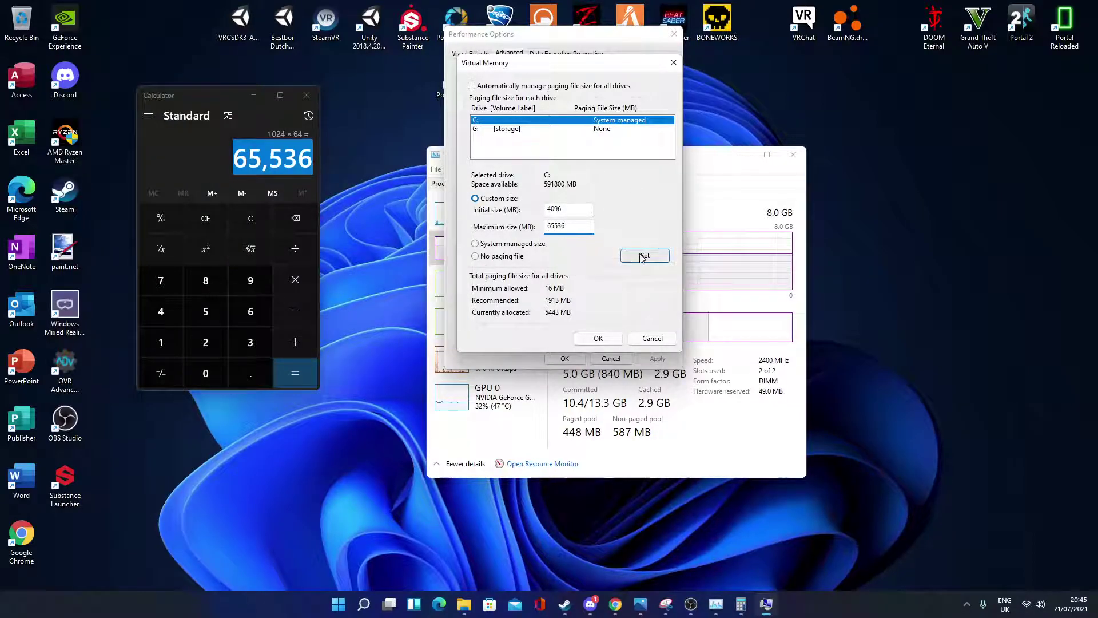
Set drive G: to a custom paging file size of 4096 MB initial and 65536 MB maximum, and apply it
left_click(519, 129)
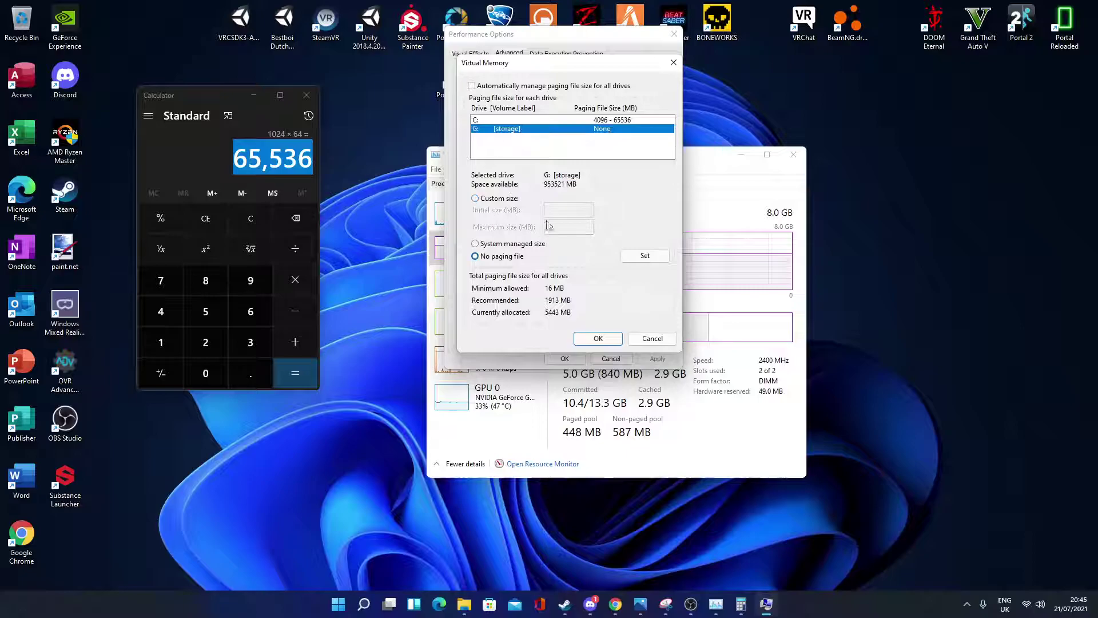
left_click(507, 199)
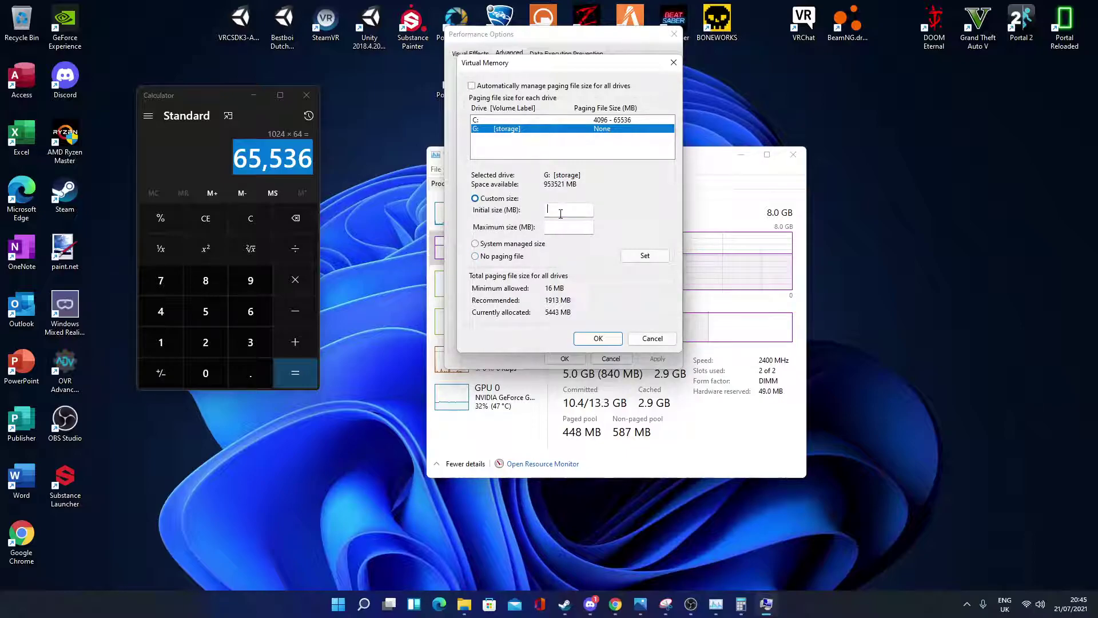
type("4096")
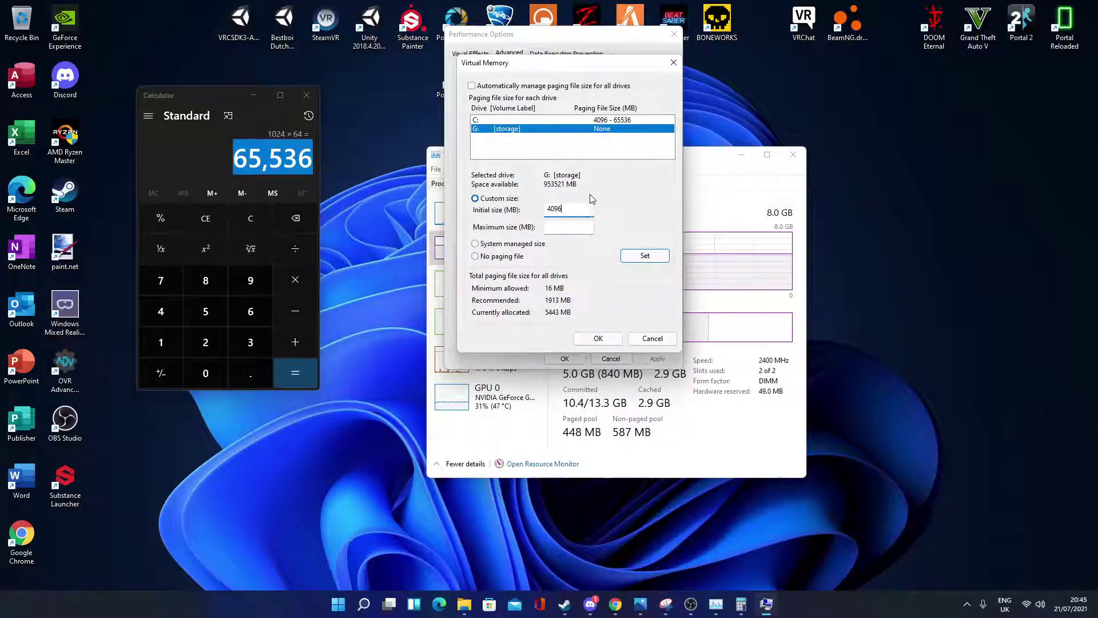
left_click(553, 231)
key("ctrl+v")
left_click(654, 253)
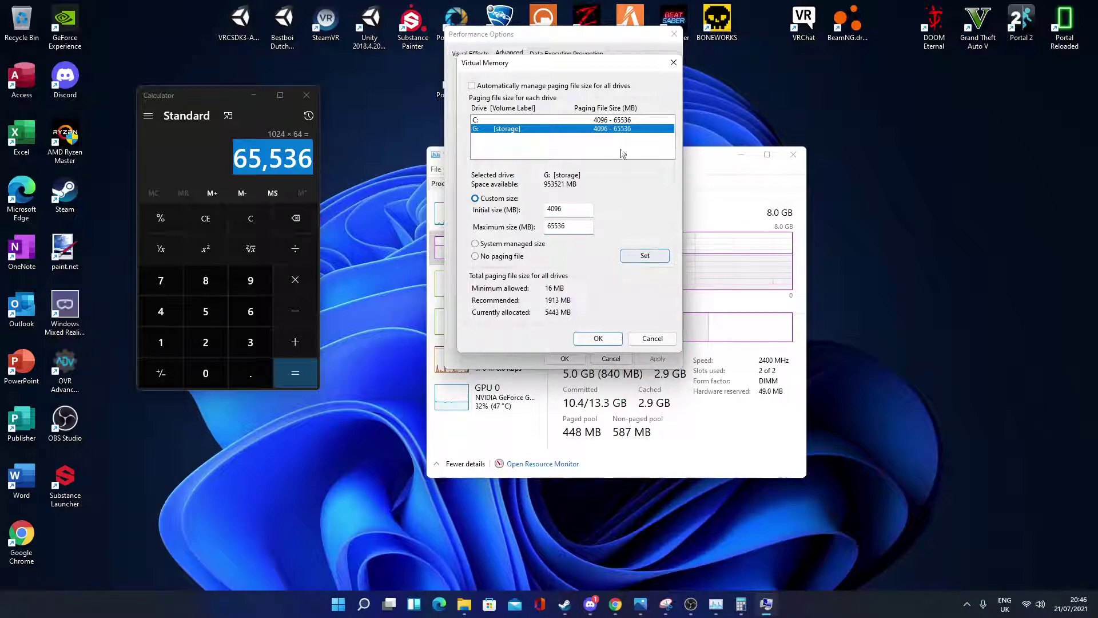
Review the paging file sizes set for drives C: and G: in the drive list
left_click(603, 120)
left_click(600, 128)
left_click(581, 120)
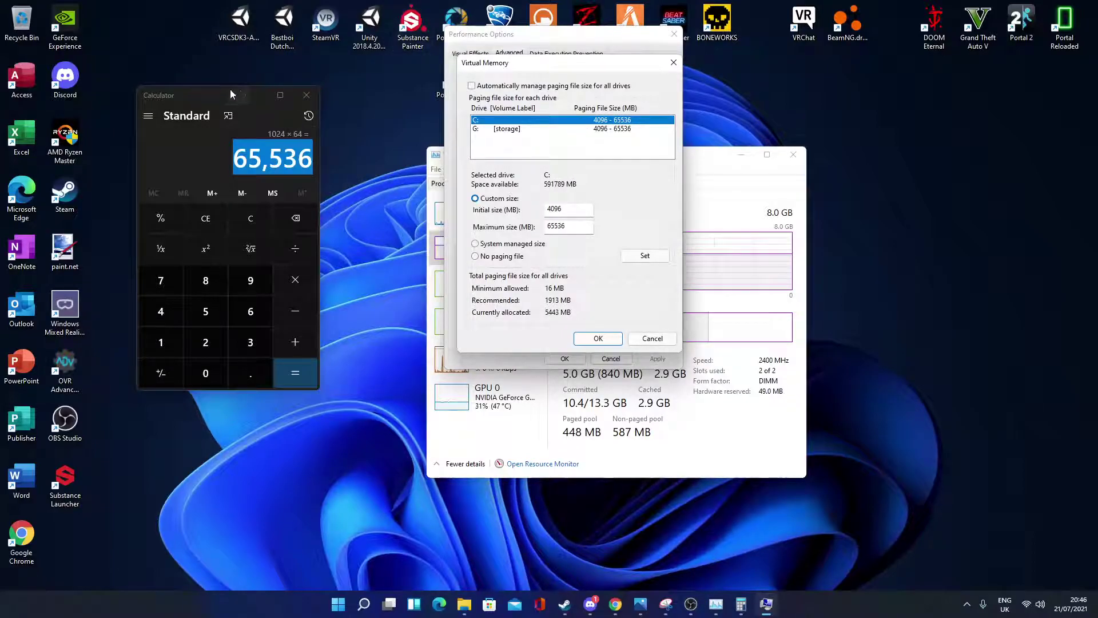
Shift the Calculator window and move the Substance Painter shortcut to the free desktop space above it
left_click_drag(230, 88, 292, 105)
mouse_move(413, 22)
left_mouse_down()
mouse_move(359, 80)
mouse_move(195, 80)
left_mouse_up()
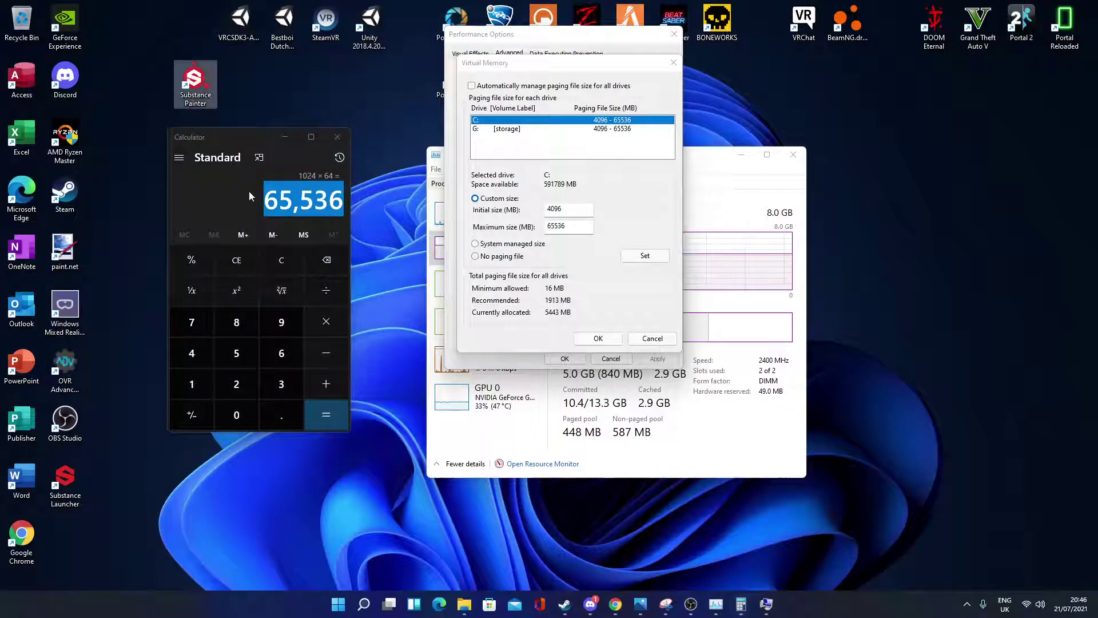
Move the Unity 2018.4.20 shortcut to the free desktop space beside the VRCSDK3 shortcut
left_click_drag(375, 25, 153, 26)
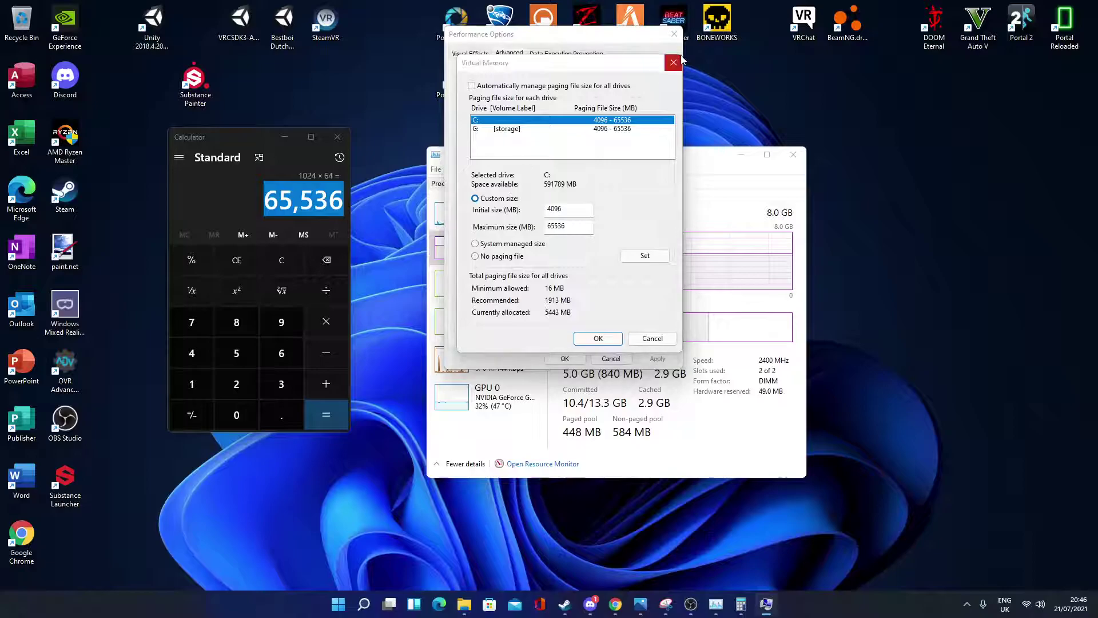
left_click_drag(761, 63, 742, 91)
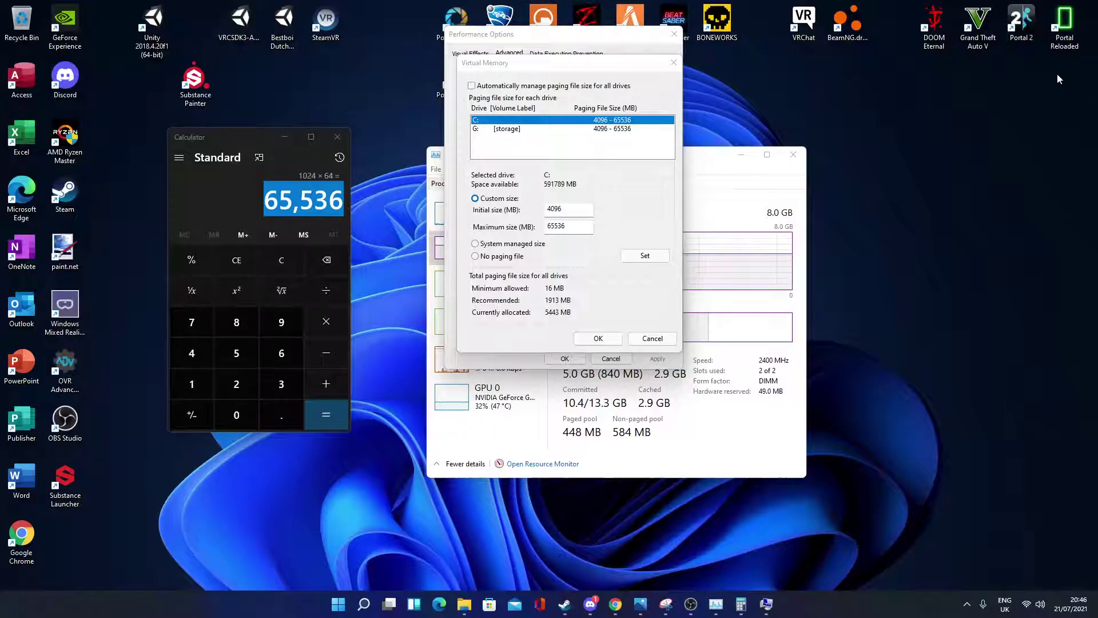
Move the Virtual Memory dialog clear of Performance Options, check the sizes for drives C: and G:, and accept the paging file settings
left_click_drag(578, 67, 880, 85)
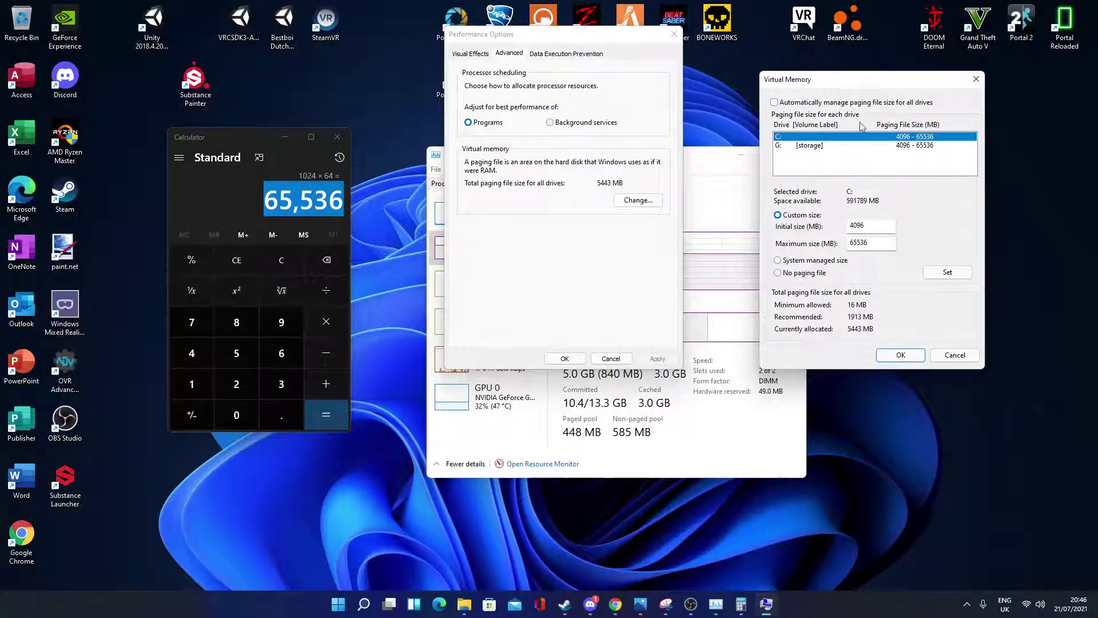
left_click(846, 147)
left_click(841, 138)
left_click(837, 145)
left_click(834, 137)
left_click(883, 147)
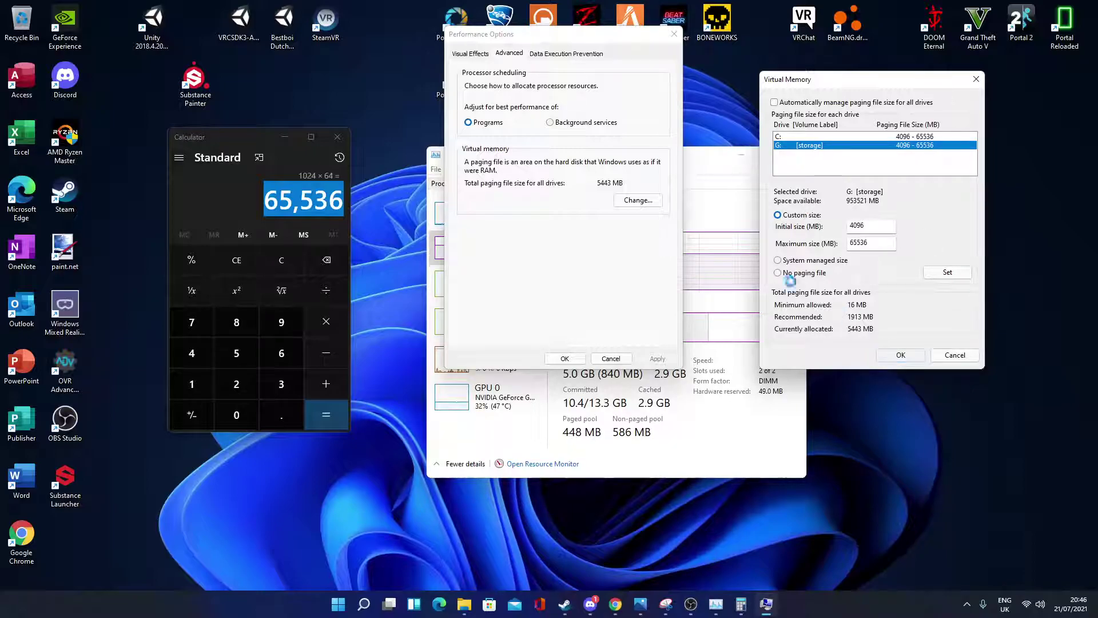
key("Return")
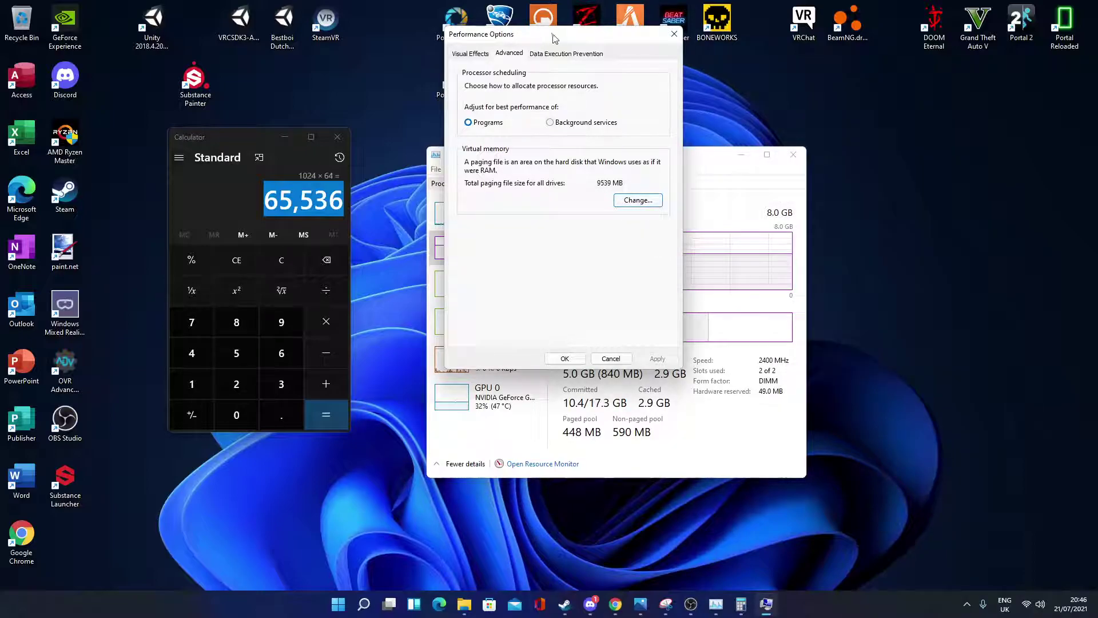
Uncover Task Manager behind Performance Options, reopen the virtual memory settings, and check the custom paging sizes saved for drives C: and G:
left_click_drag(555, 39, 688, 87)
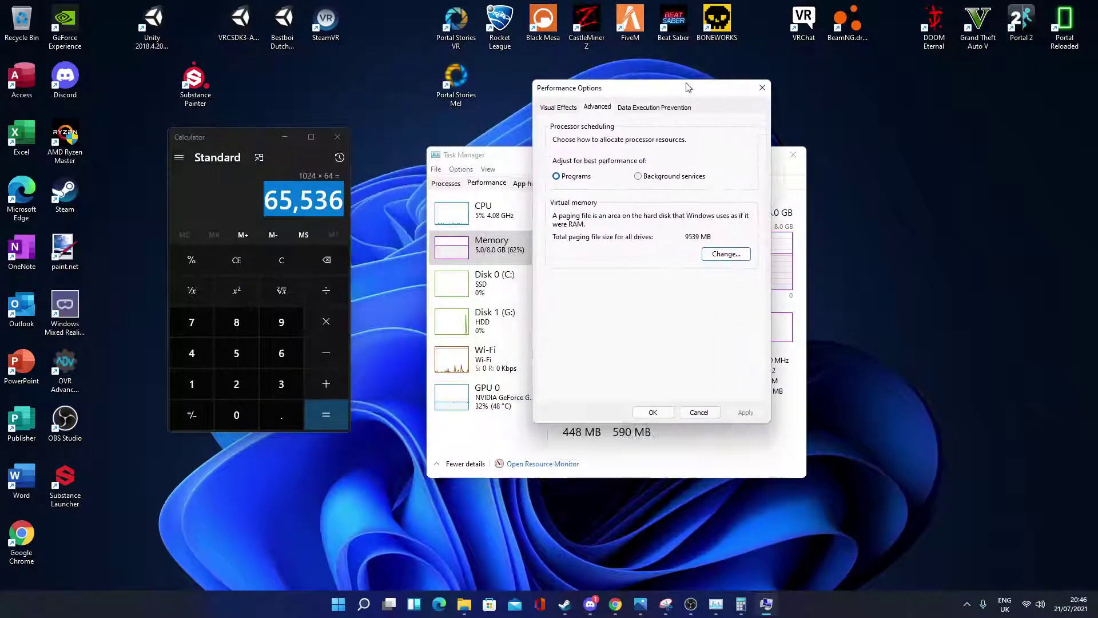
left_click(712, 257)
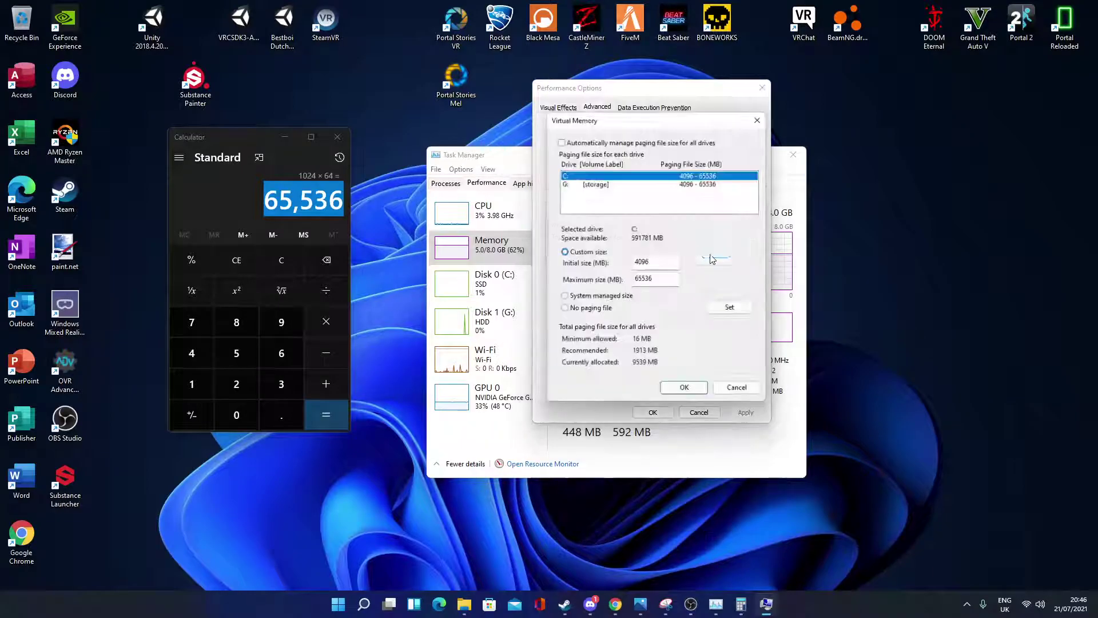
left_click(634, 184)
left_click(637, 175)
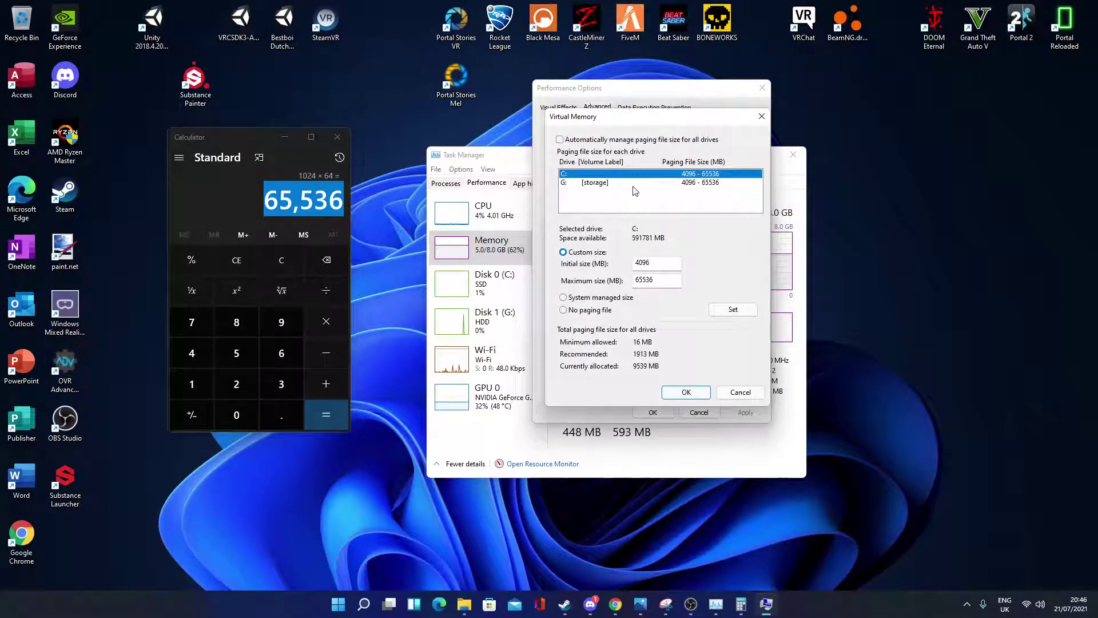
left_click(623, 185)
left_click(619, 175)
left_click(621, 185)
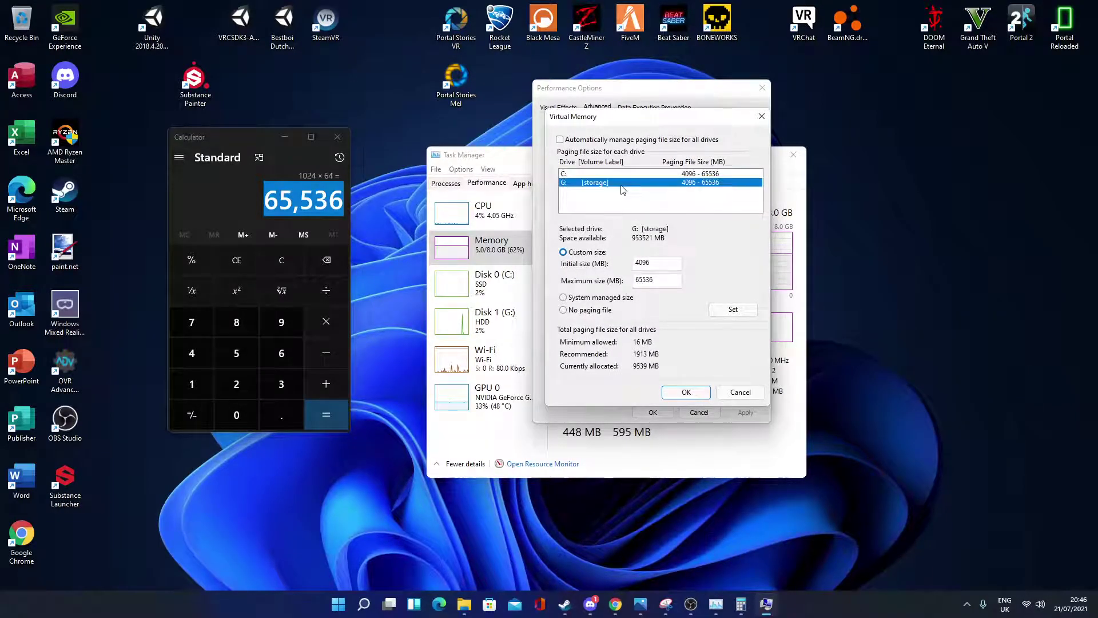
left_click(629, 176)
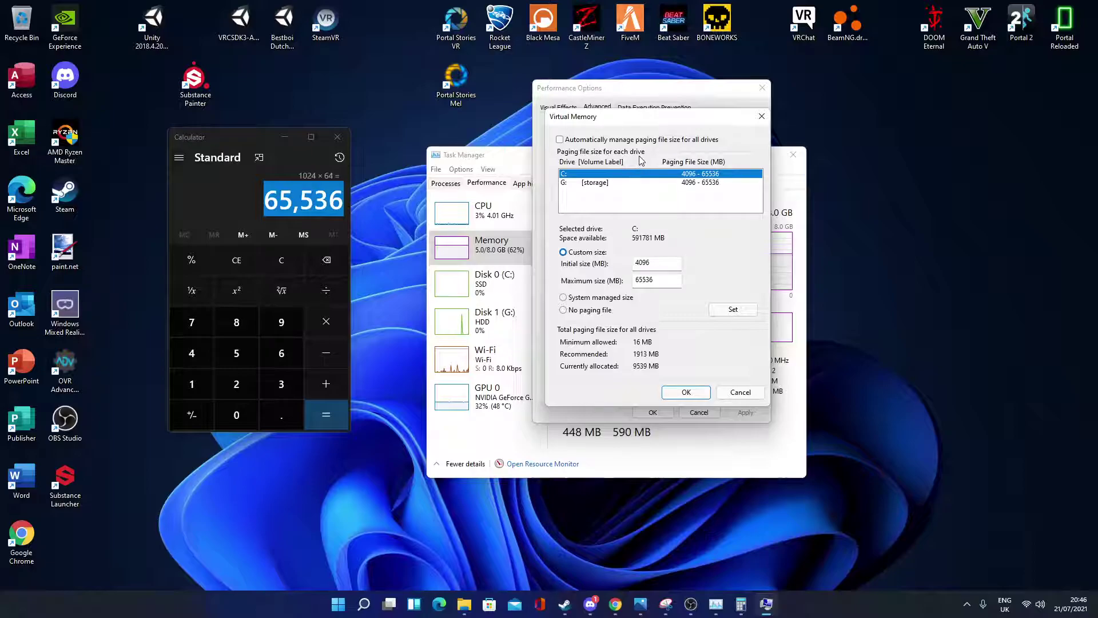
Close the Virtual Memory, Performance Options and Calculator windows, and shift the Task Manager window slightly
left_click(761, 116)
left_click(761, 86)
mouse_move(671, 157)
left_mouse_down()
mouse_move(589, 151)
mouse_move(659, 138)
left_mouse_up()
left_click(328, 138)
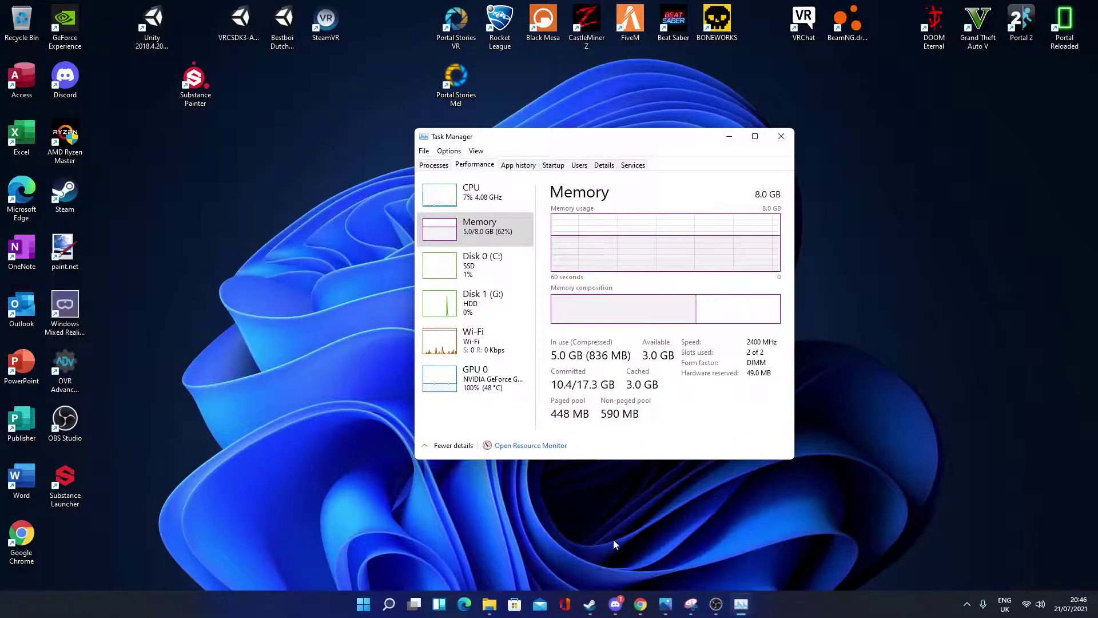
left_click(691, 604)
mouse_move(691, 606)
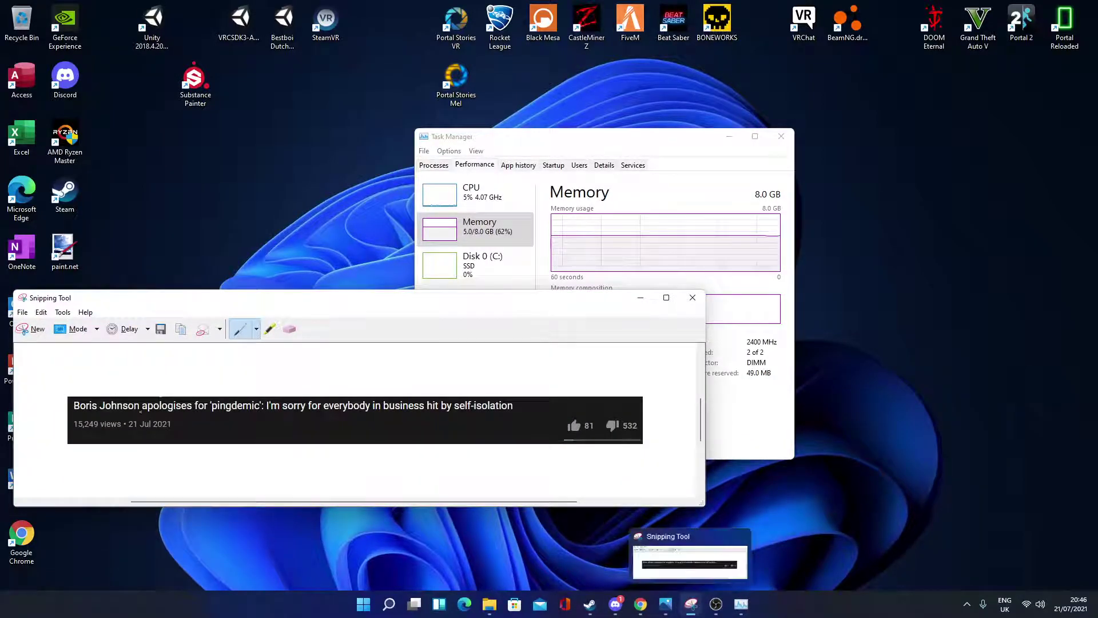
left_click(641, 297)
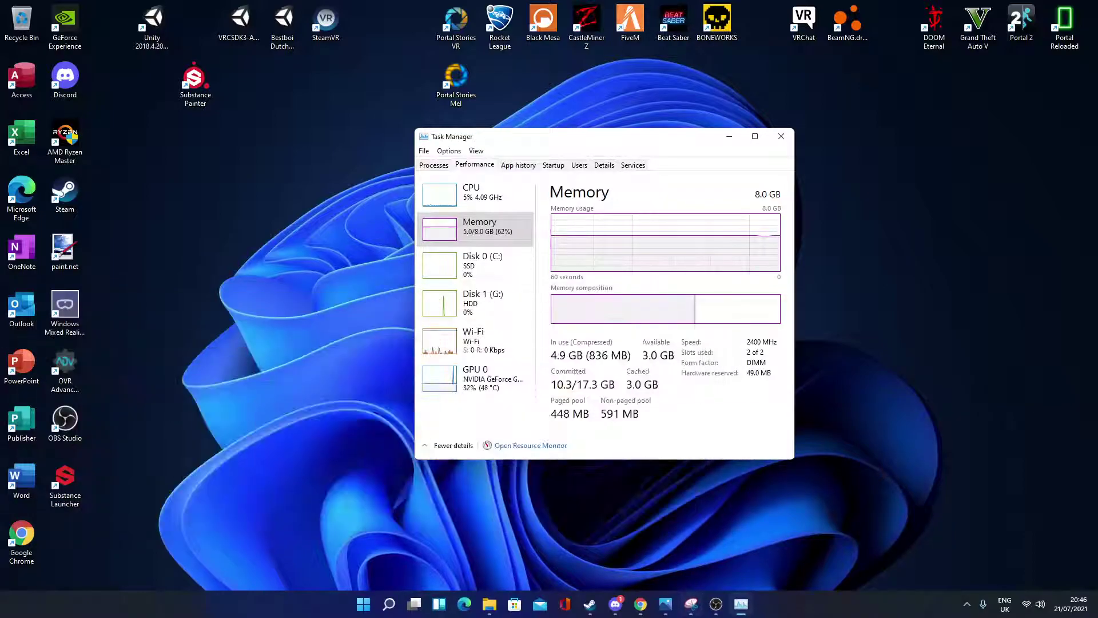
Switch to the OBS Studio window
left_click(713, 606)
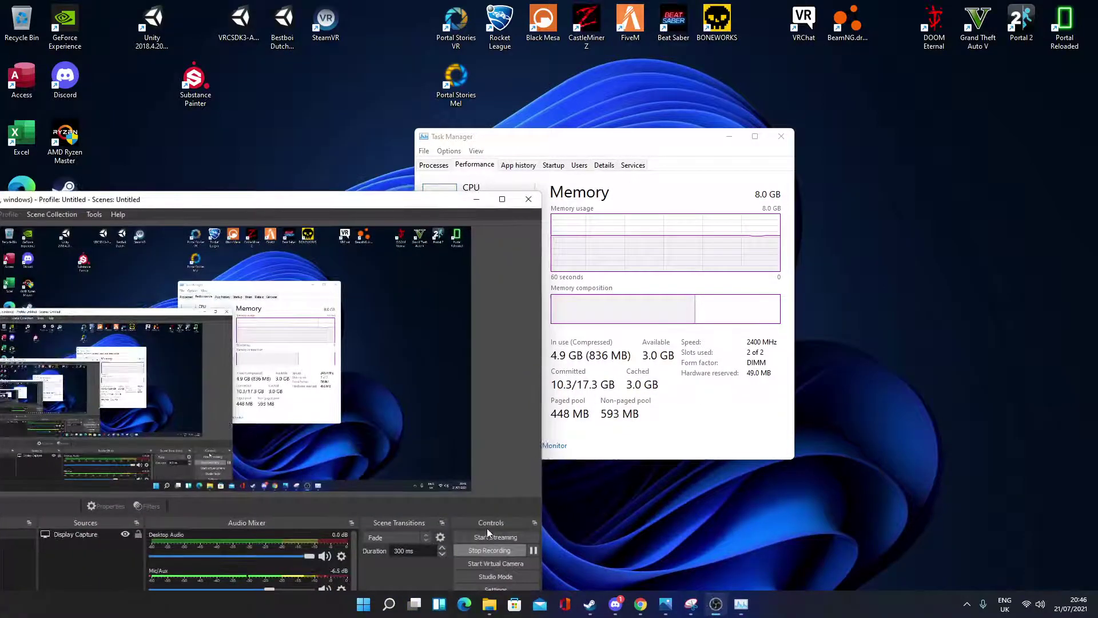